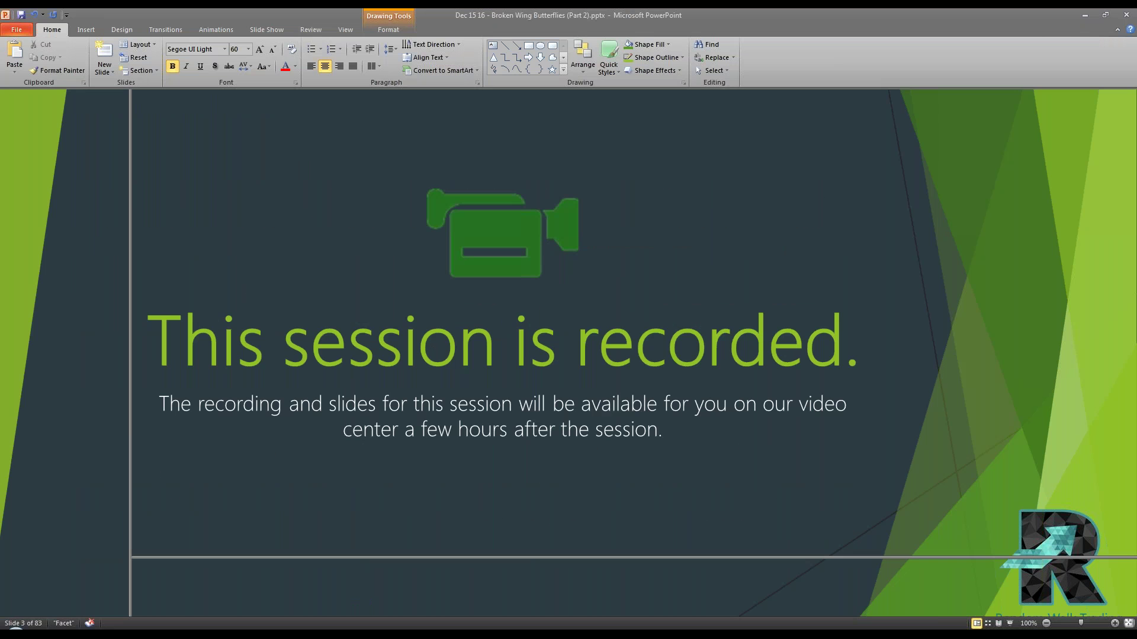
Step: Switch to thinkorswim and expand the sidebar with account, CNBC Trader TV and watchlists
mouse_move(492, 637)
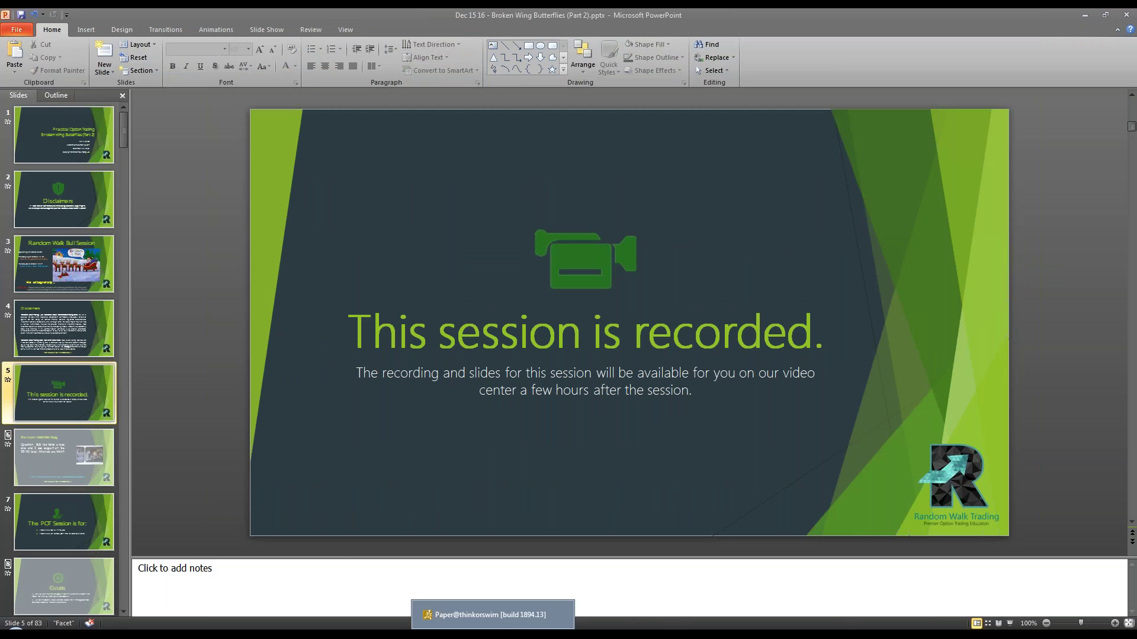
left_click(493, 615)
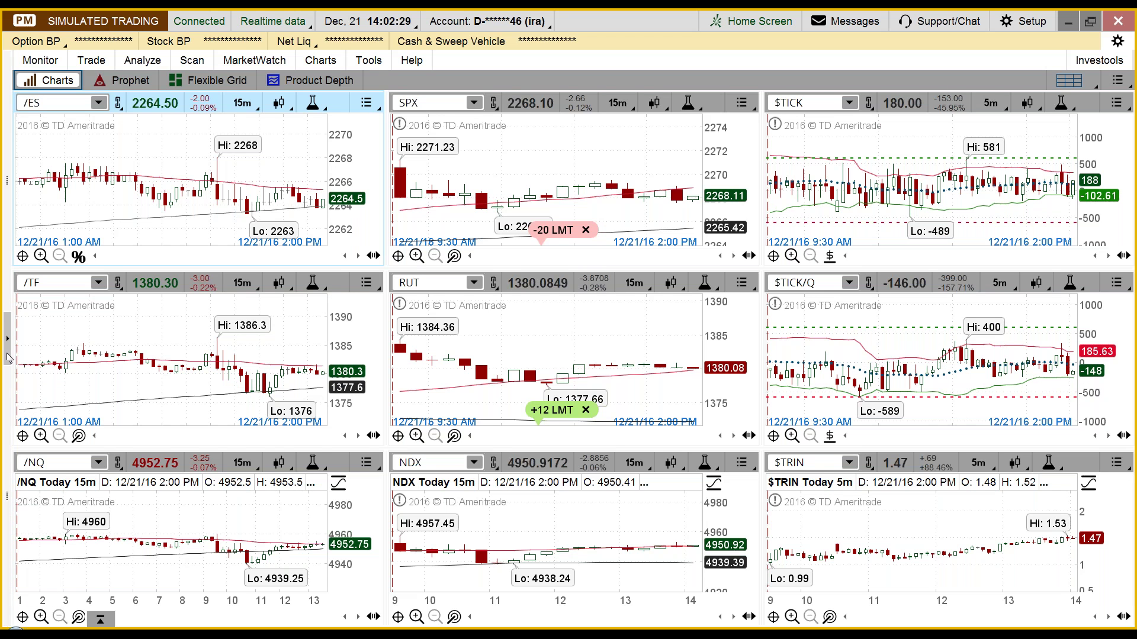
left_click(8, 344)
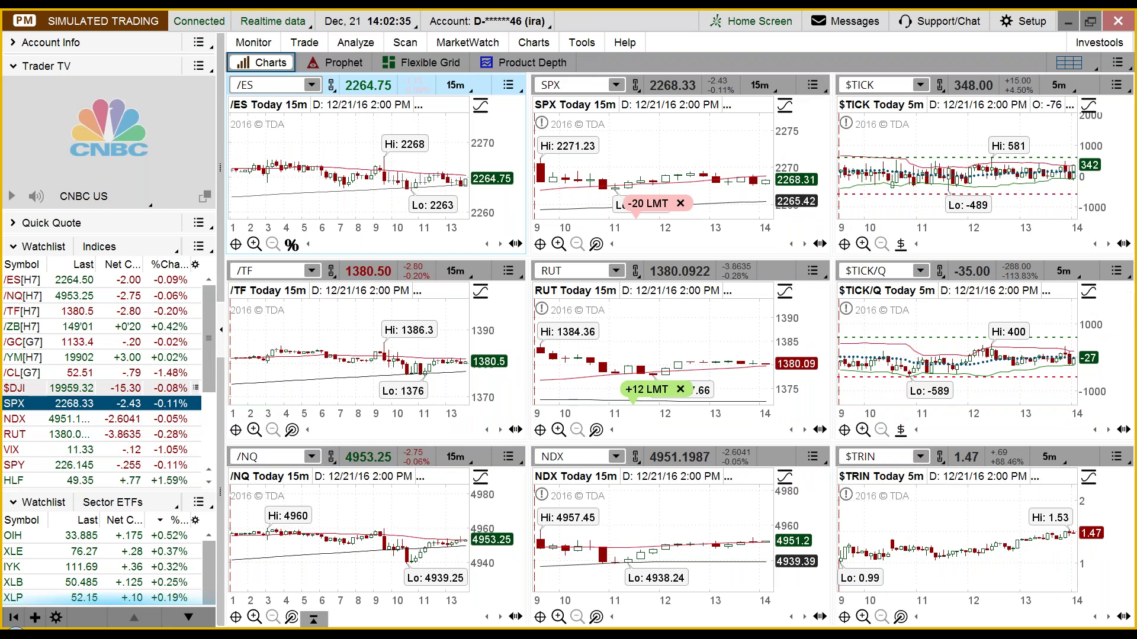
Step: Collapse the sidebar so the futures, indices, $TICK and $TRIN grid fills the window
left_click(221, 329)
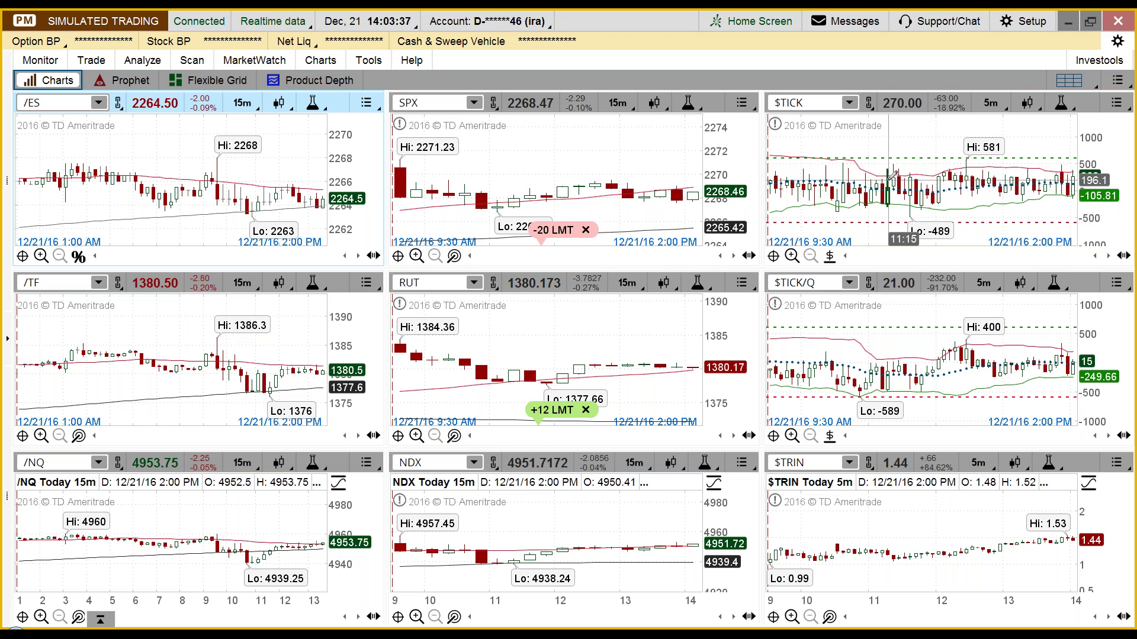
Step: Load the Stock Layout (W/D) grid and show CLVS in its weekly and daily charts
left_click(1084, 86)
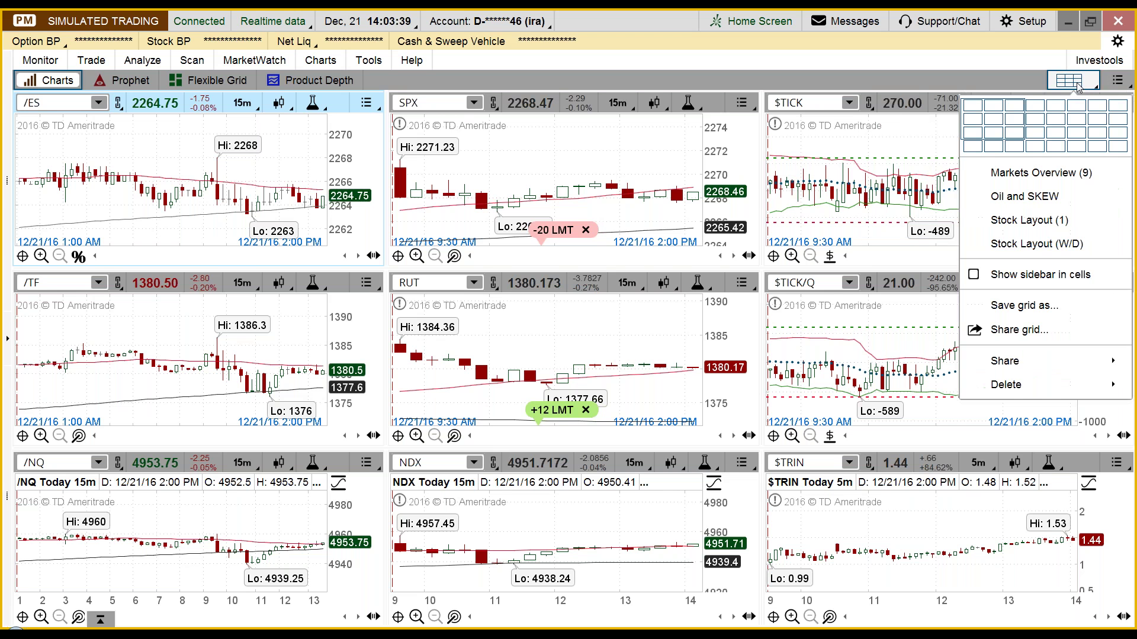
left_click(1049, 248)
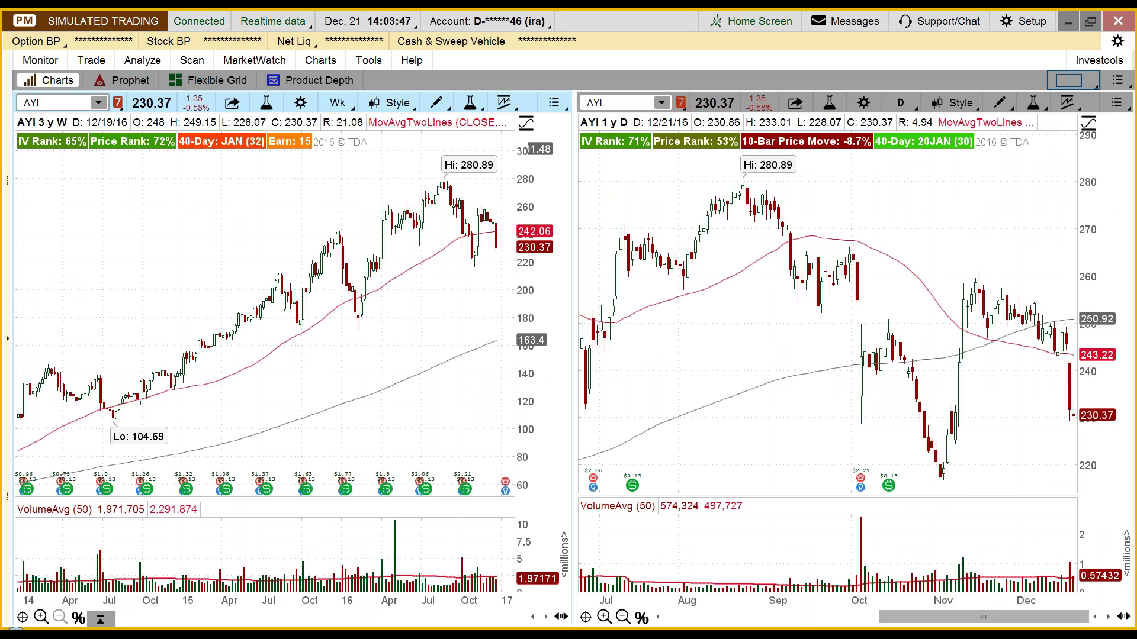
left_click(72, 96)
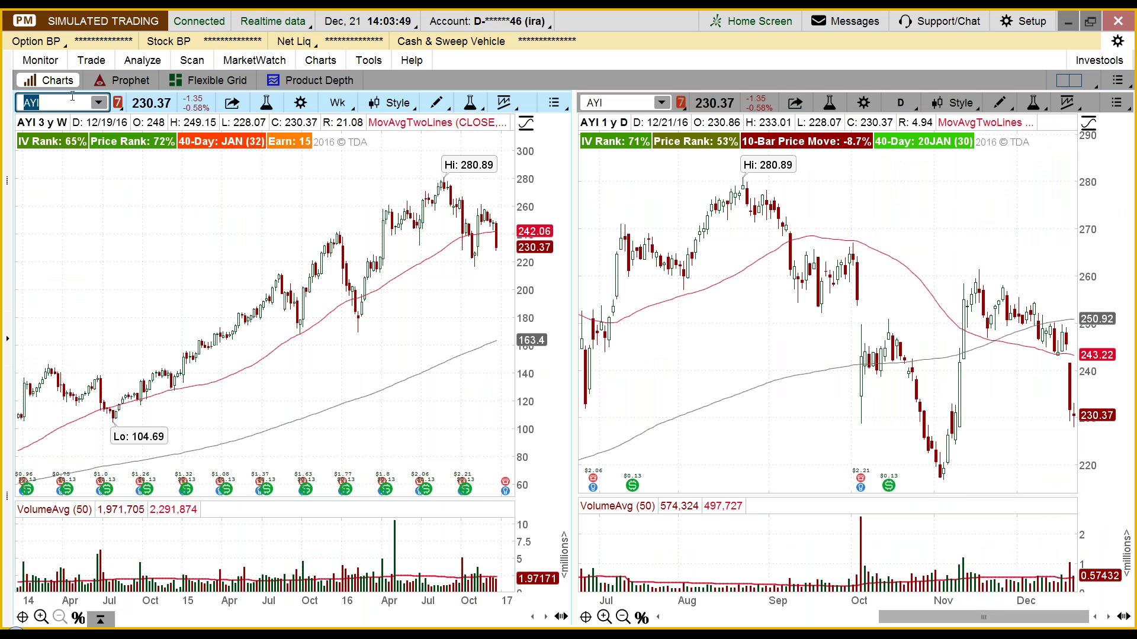
type("C")
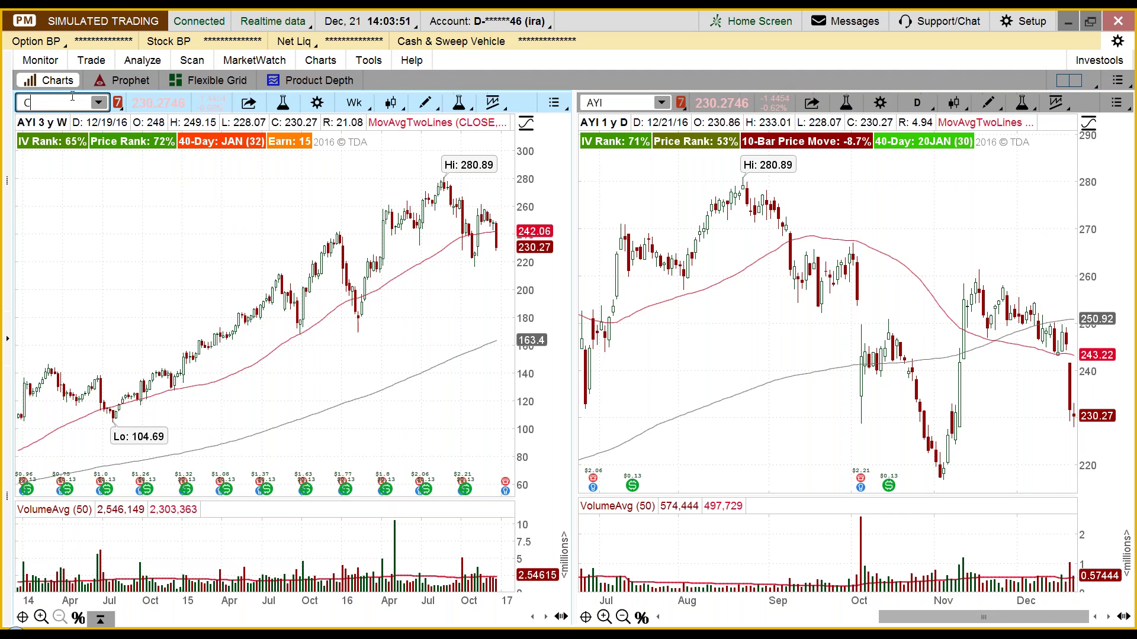
type("LVS")
key("Return")
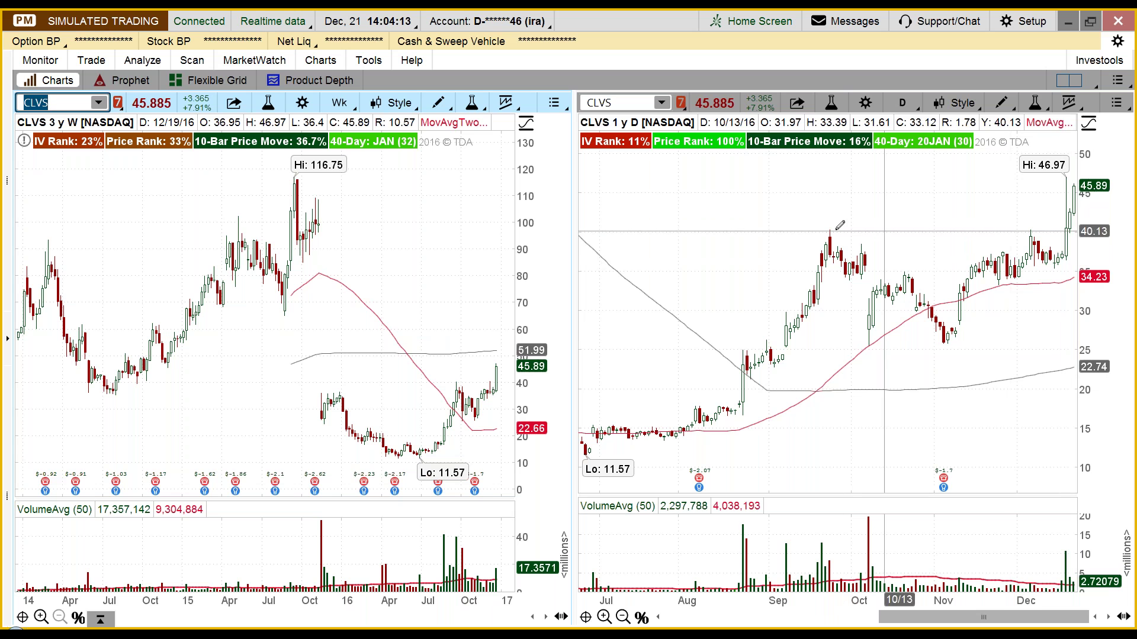
left_click(129, 61)
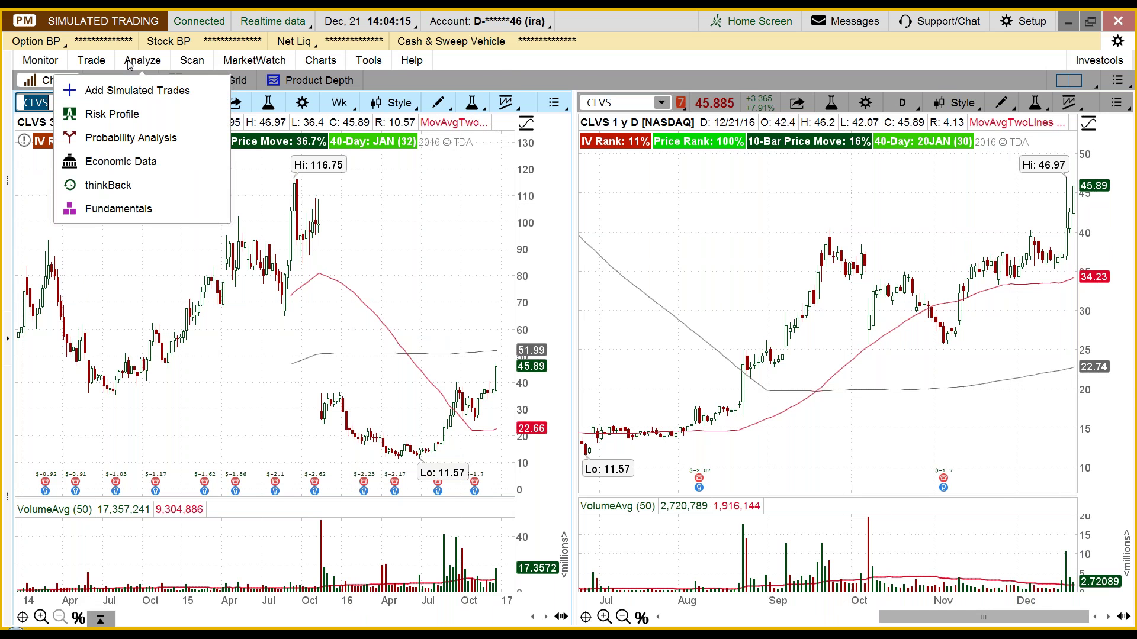
left_click(129, 62)
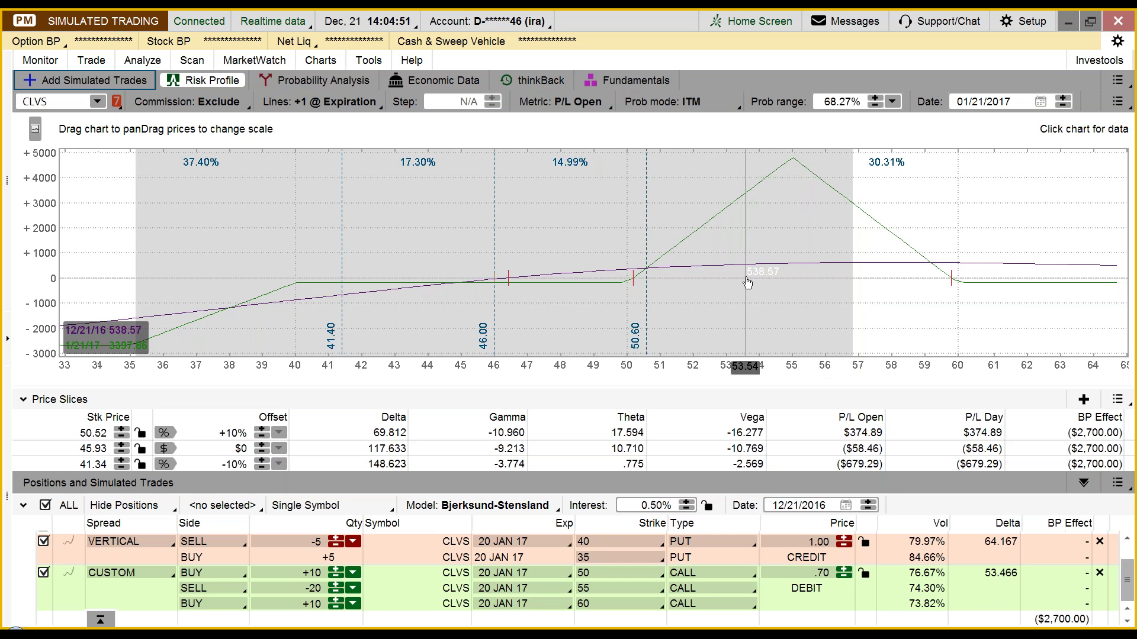
left_click(314, 61)
left_click(297, 90)
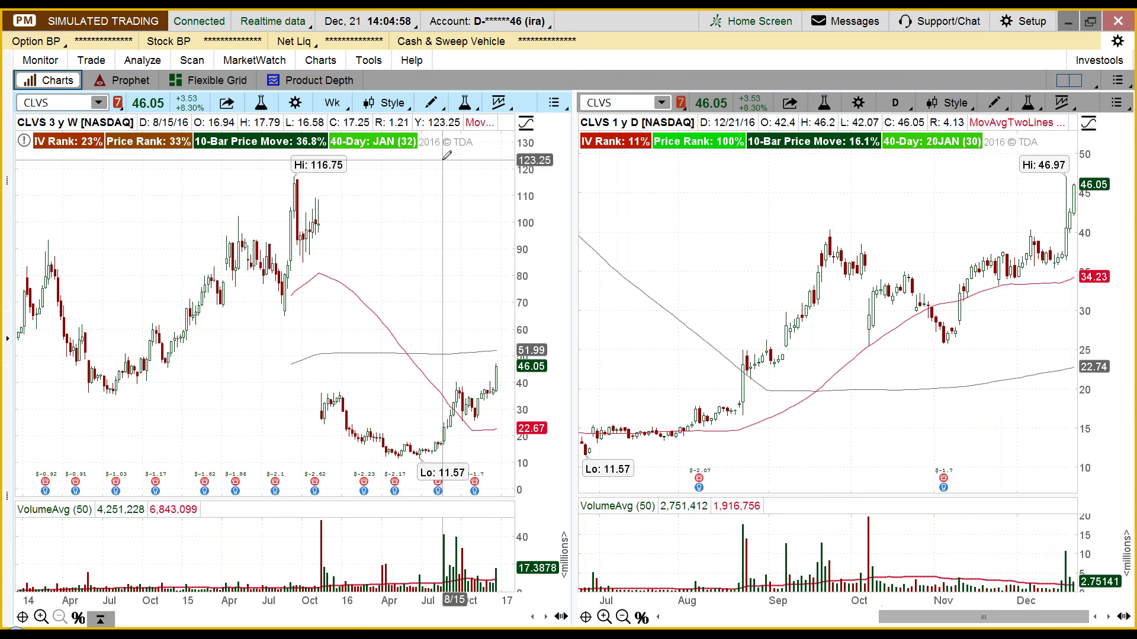
left_click(149, 62)
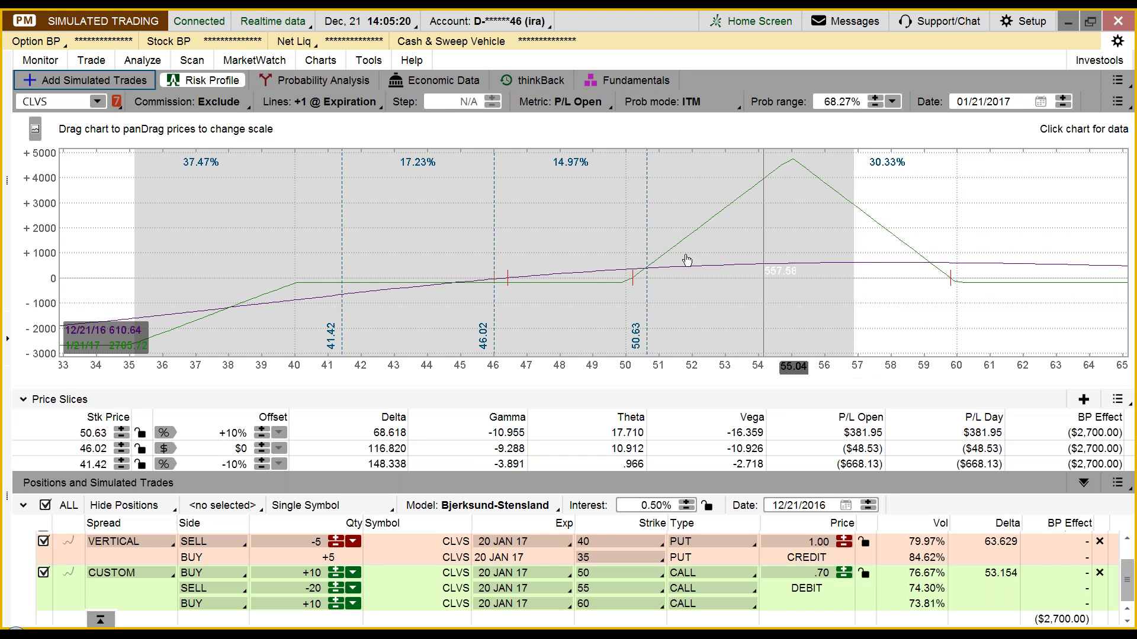
left_click(324, 62)
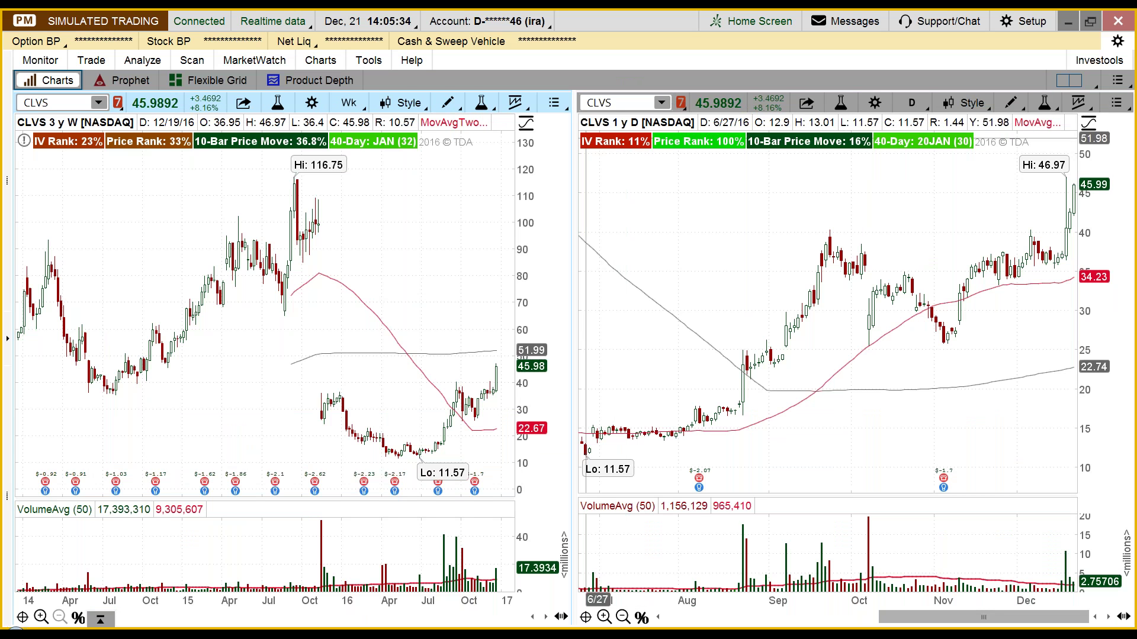
left_click(68, 104)
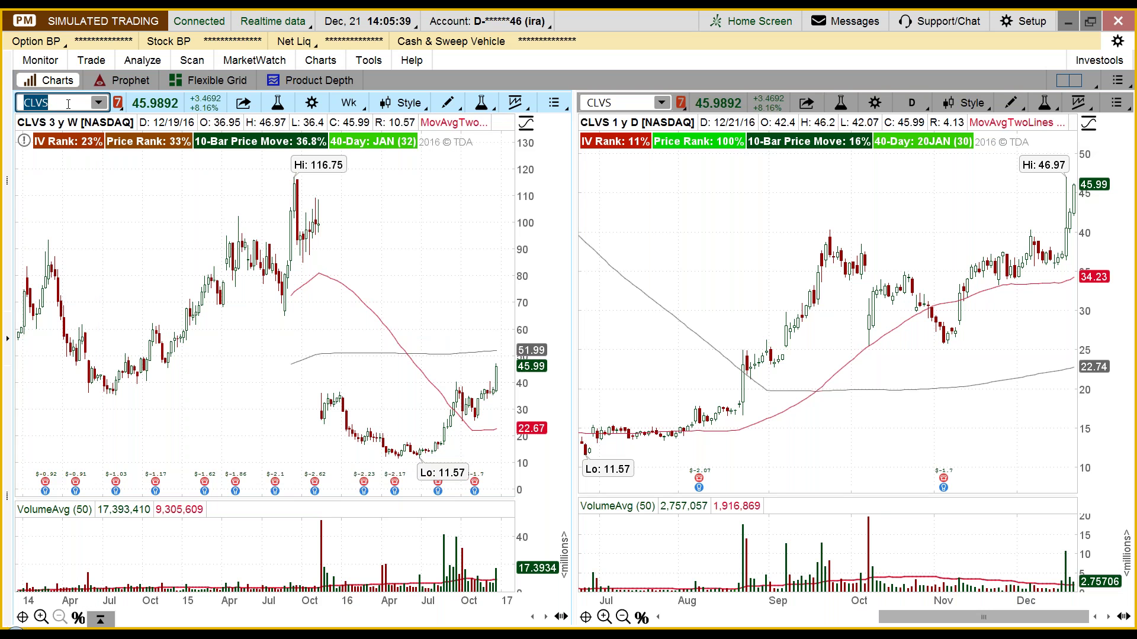
Step: Enter NFLX as the symbol for the 3-year weekly and 1-year daily charts
type("NFLX")
key("Return")
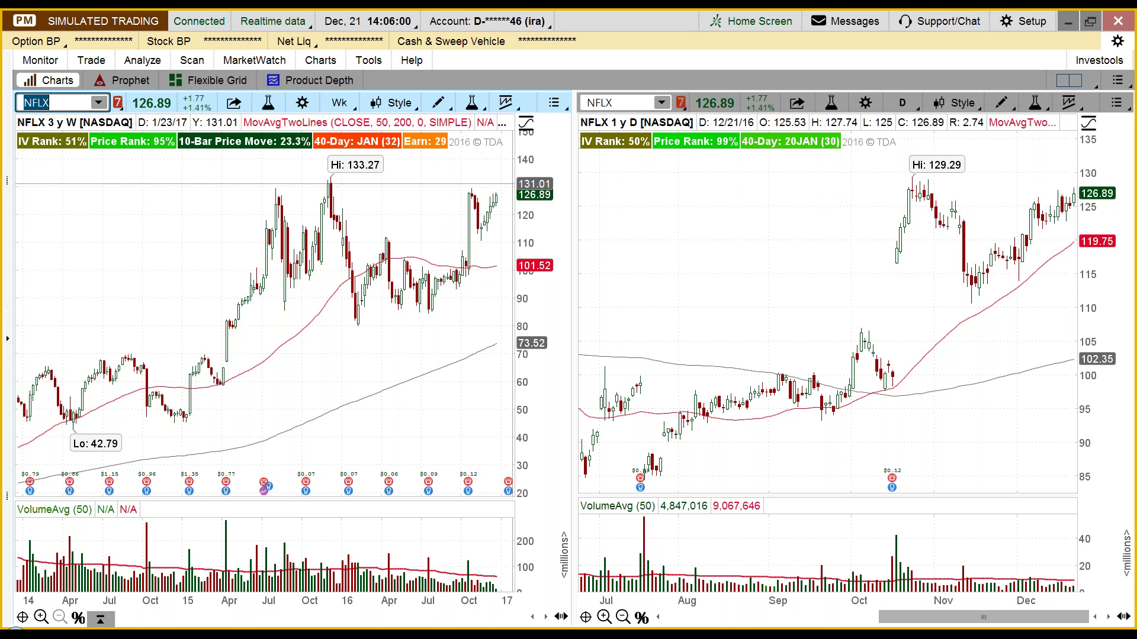
Step: Open the NFLX Risk Profile and its option chain for adding simulated trades
left_click(143, 60)
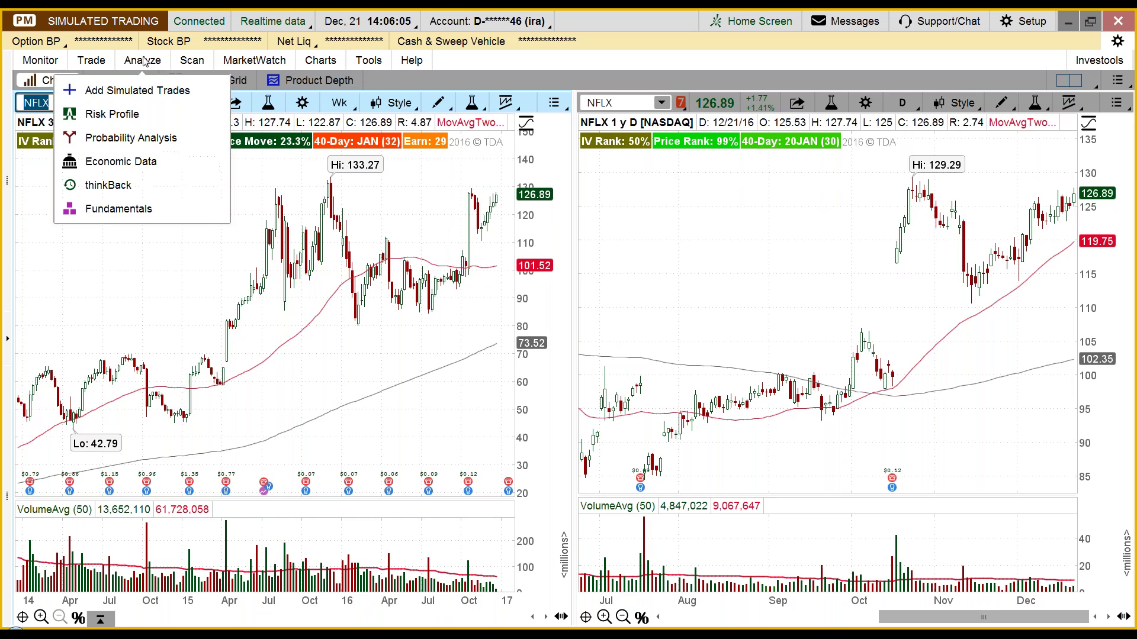
left_click(112, 113)
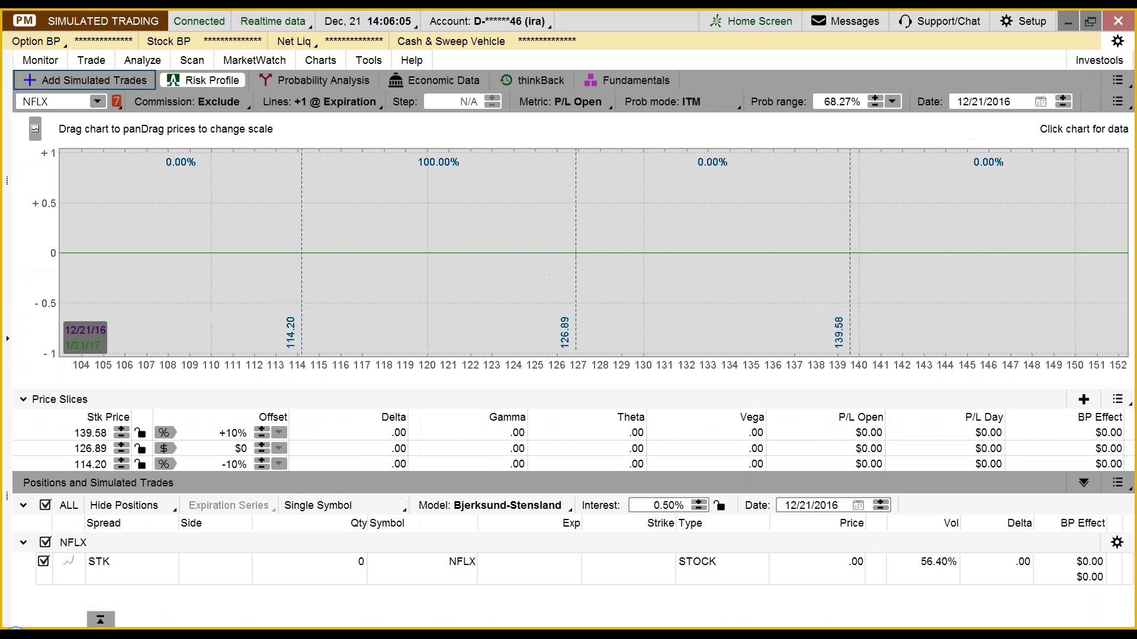
left_click(108, 79)
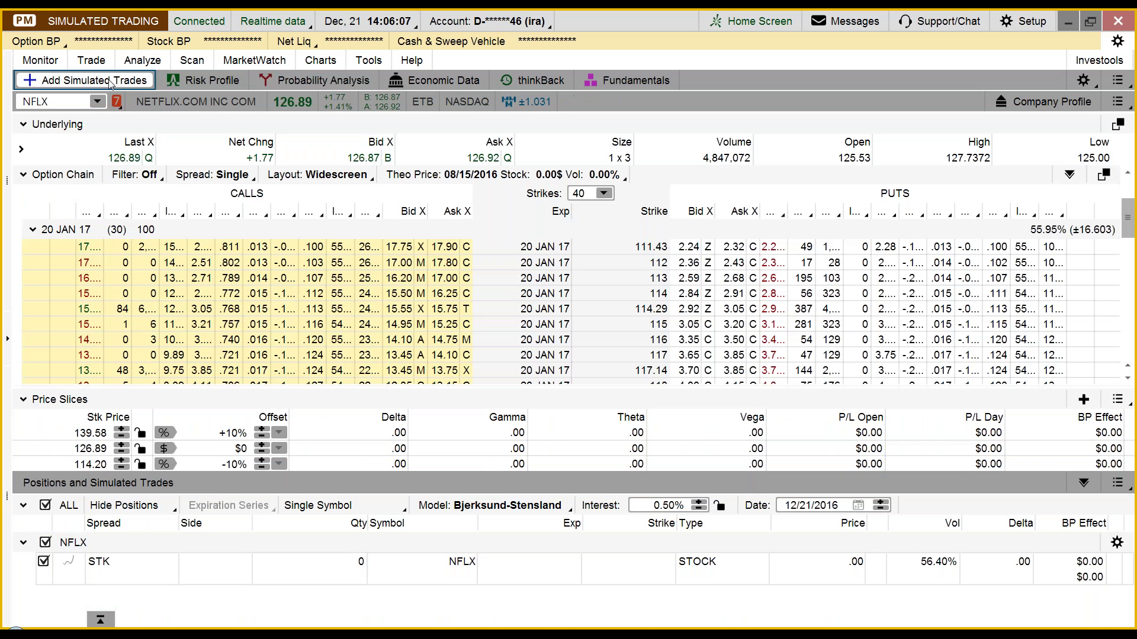
scroll(805, 346, "down", 1)
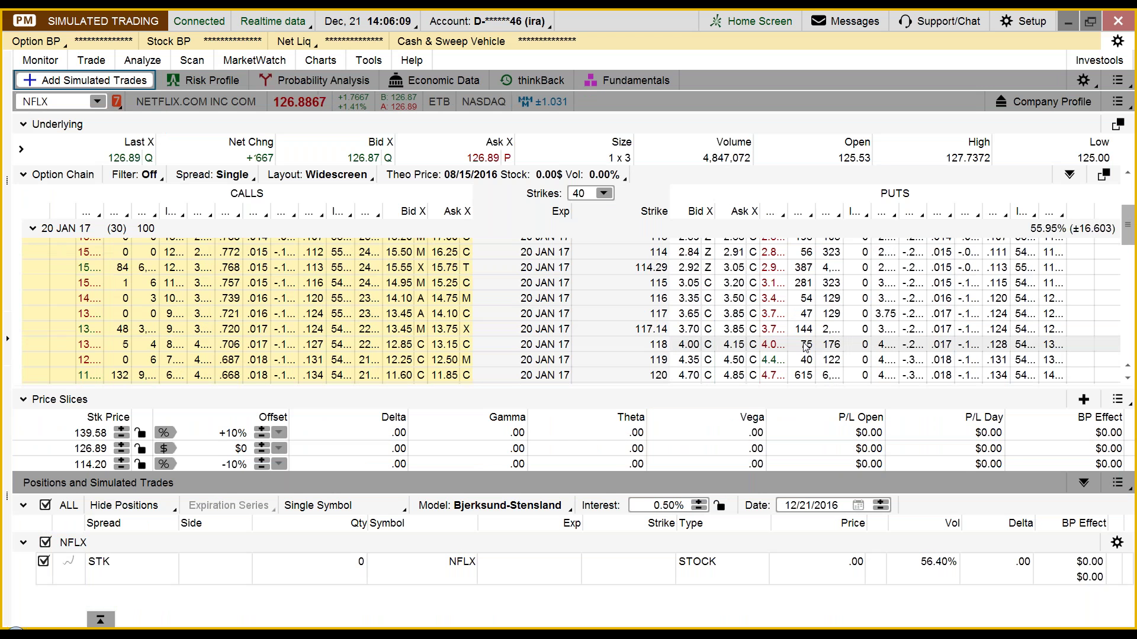
scroll(802, 346, "down", 1)
scroll(801, 344, "down", 1)
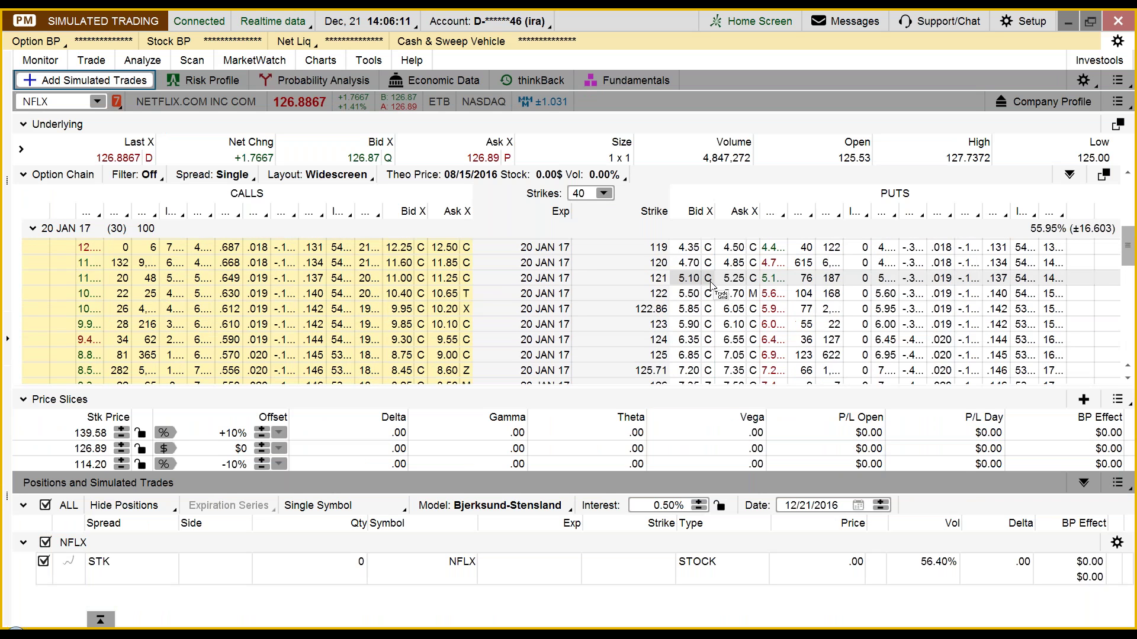
scroll(674, 357, "down", 1)
scroll(673, 357, "down", 1)
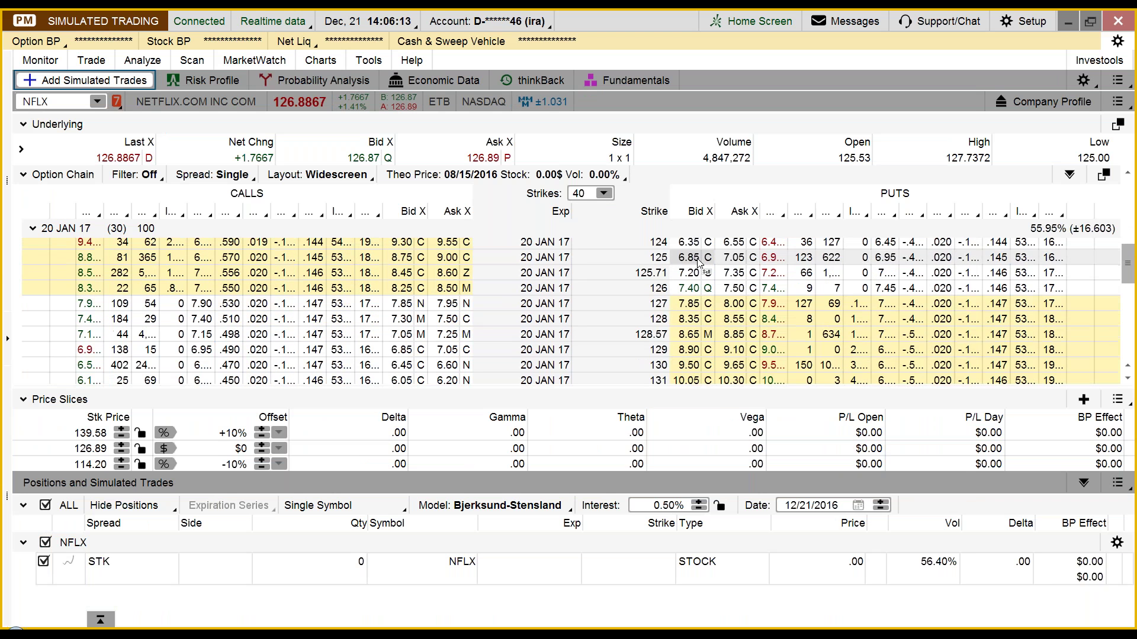
Step: Simulate selling the 125/124 put vertical and buying the 127/128 call vertical
right_click(700, 259)
mouse_move(901, 296)
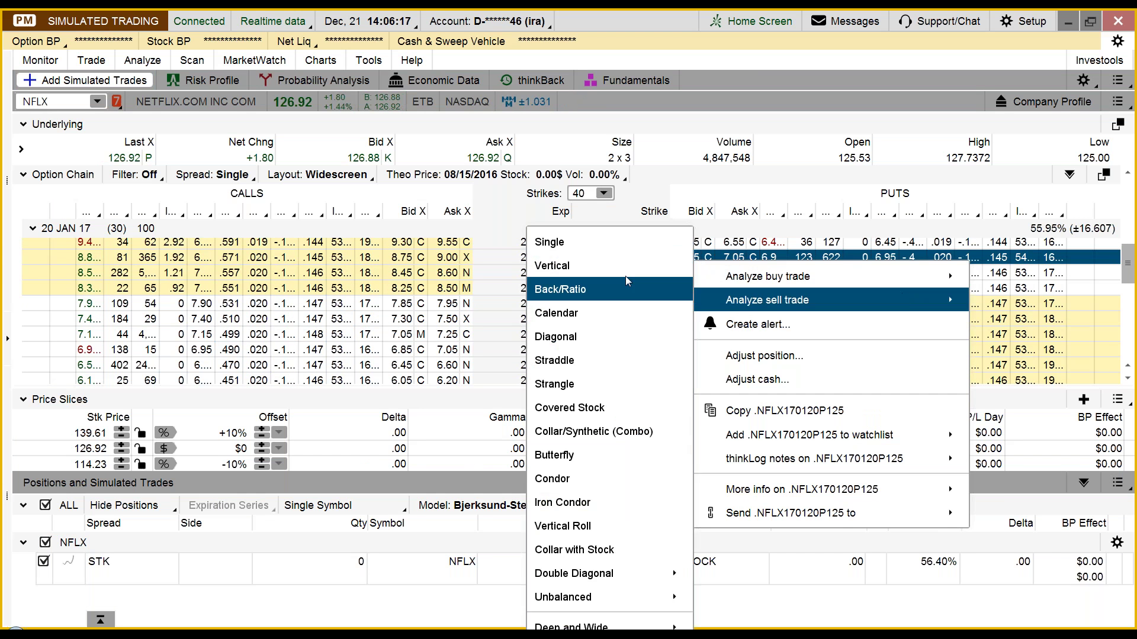
left_click(625, 275)
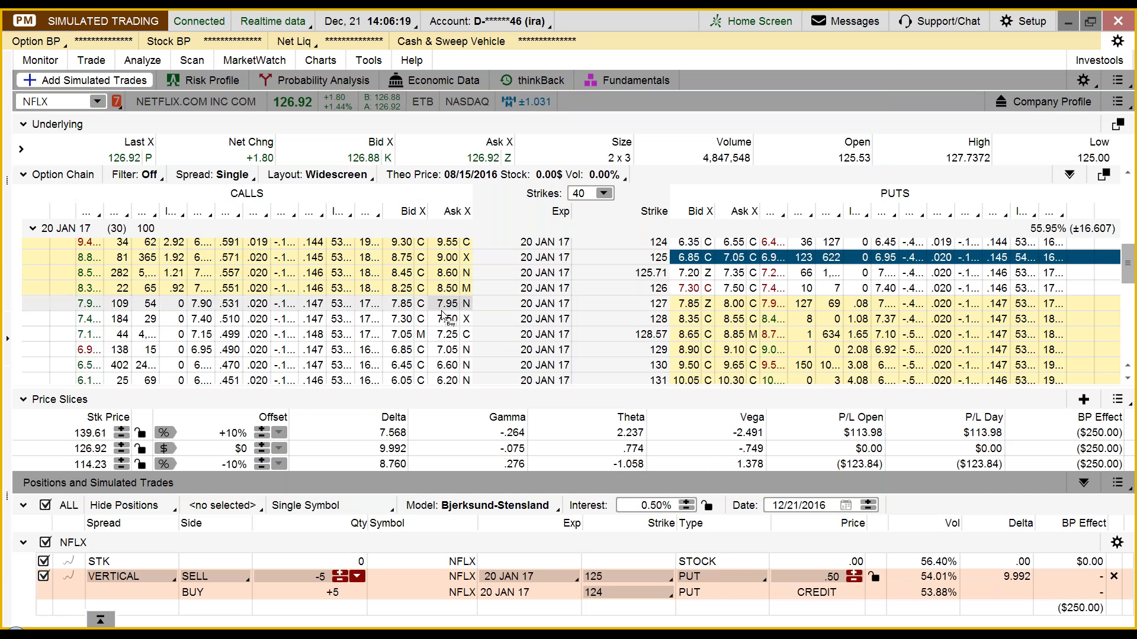
right_click(443, 312)
mouse_move(474, 330)
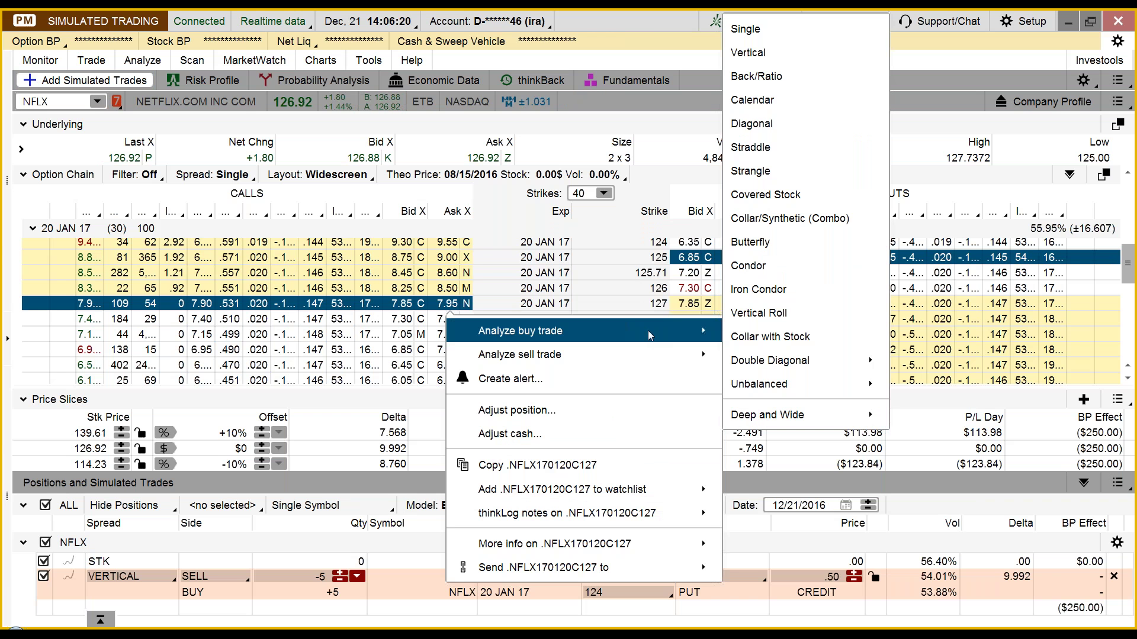
left_click(742, 54)
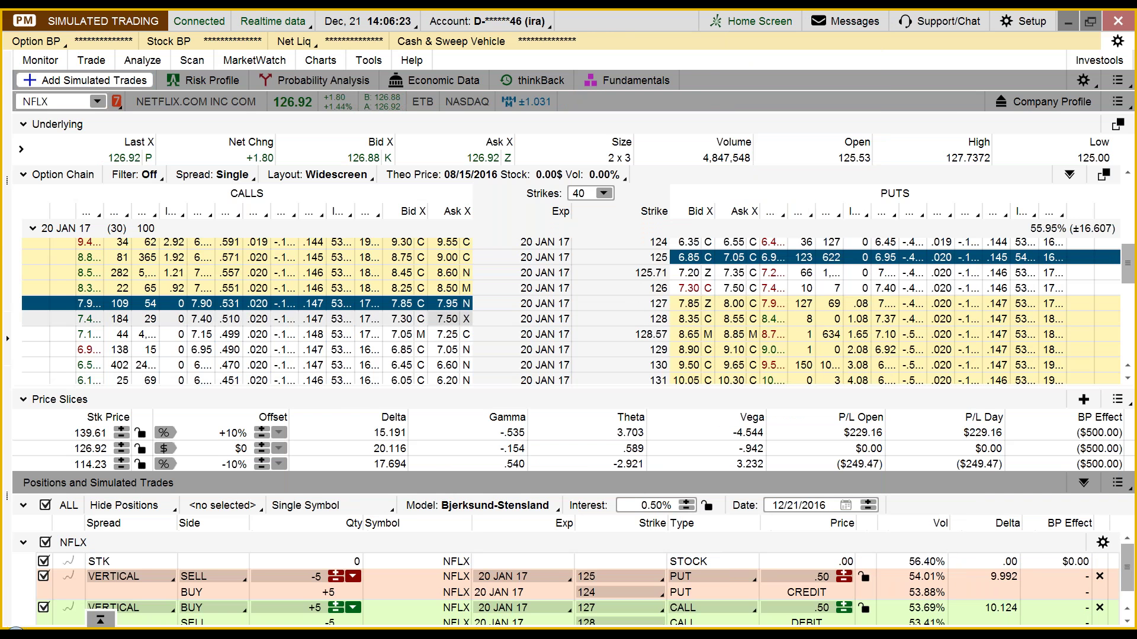
Step: Add a simulated butterfly on the 128 call and return to the risk profile chart
right_click(446, 325)
mouse_move(533, 341)
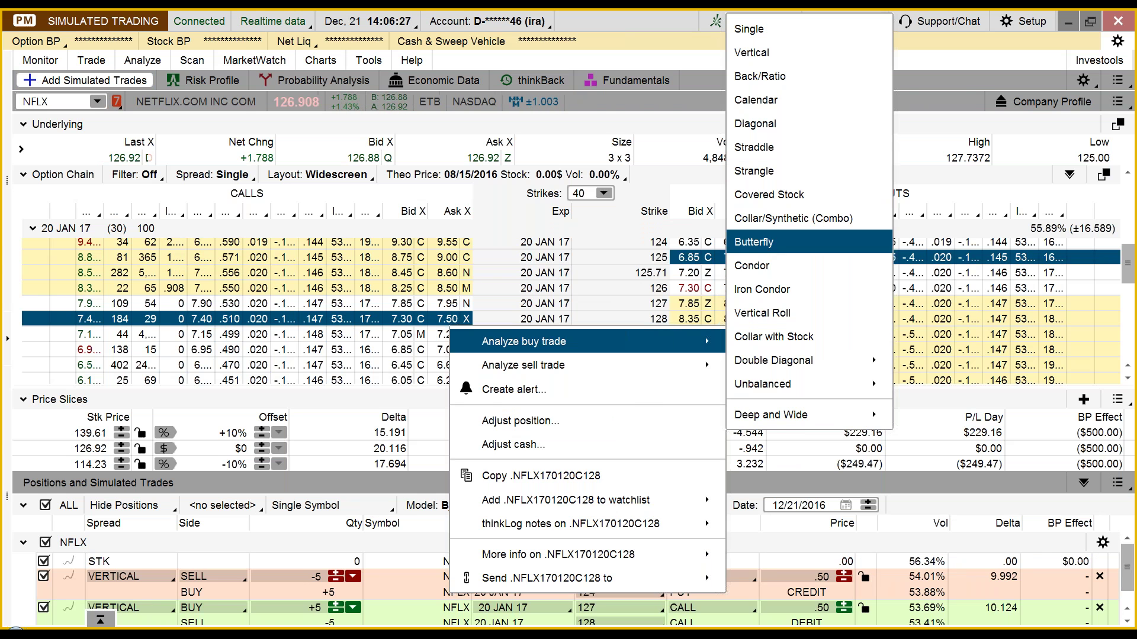
left_click(754, 242)
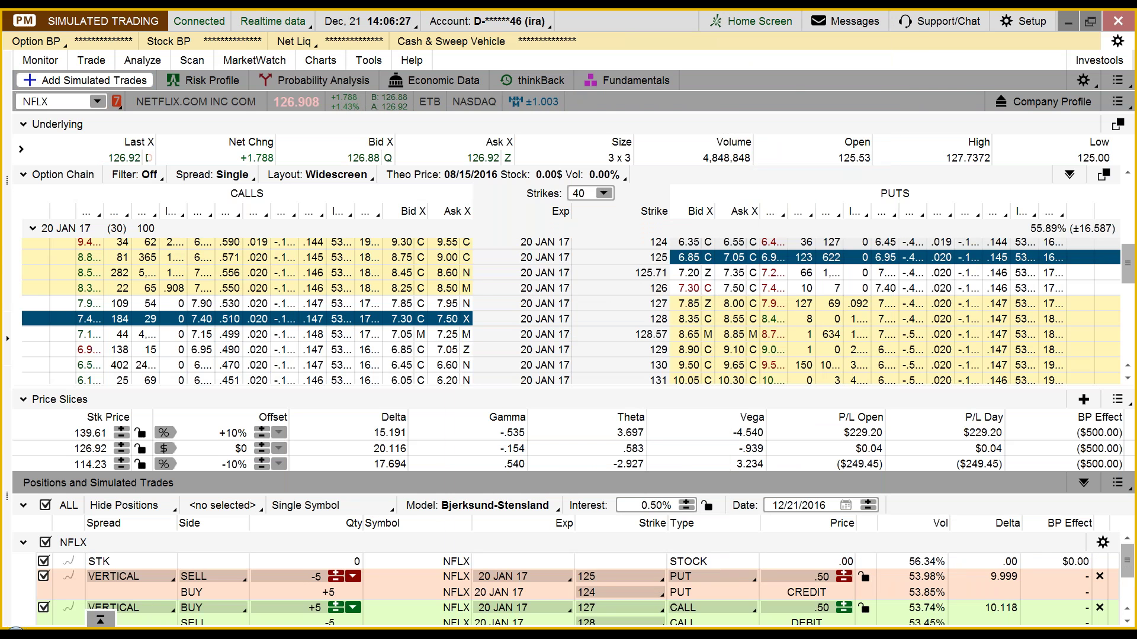
left_click(204, 80)
left_click(1040, 102)
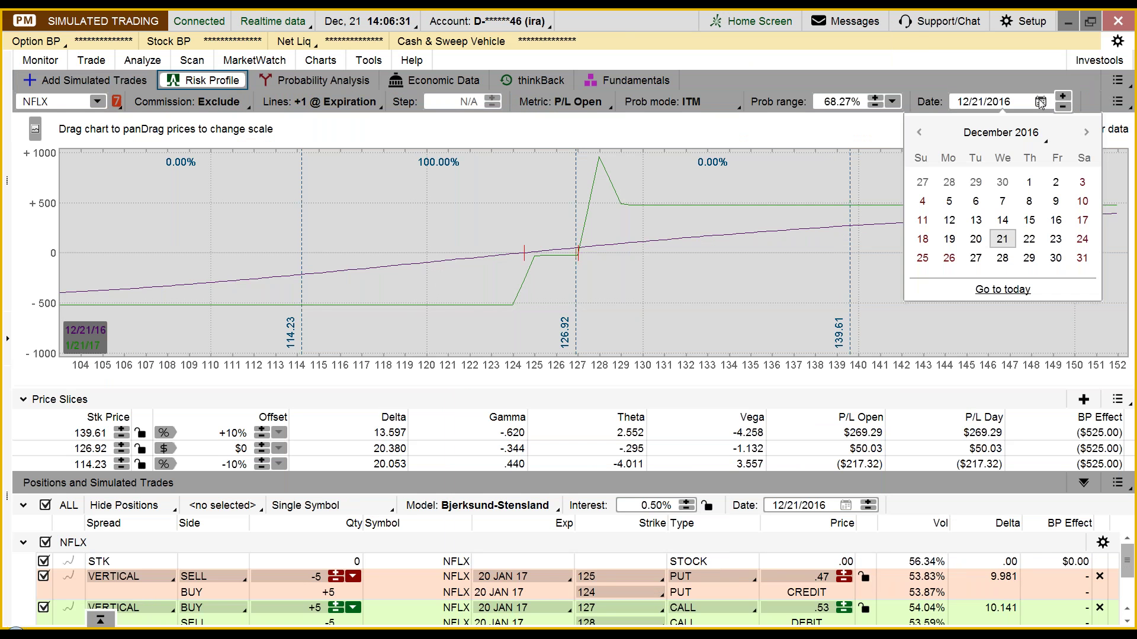
Step: Analyze as of January 20, 2017 and move the put vertical to 120/119 strikes
left_click(1085, 135)
left_click(1054, 221)
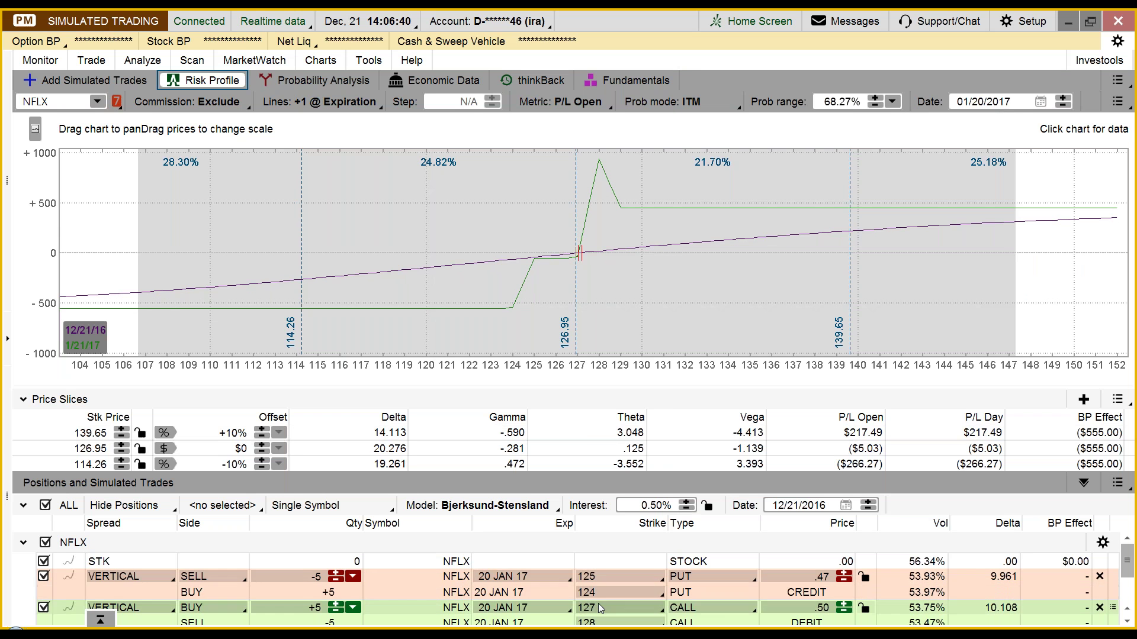
left_click(598, 577)
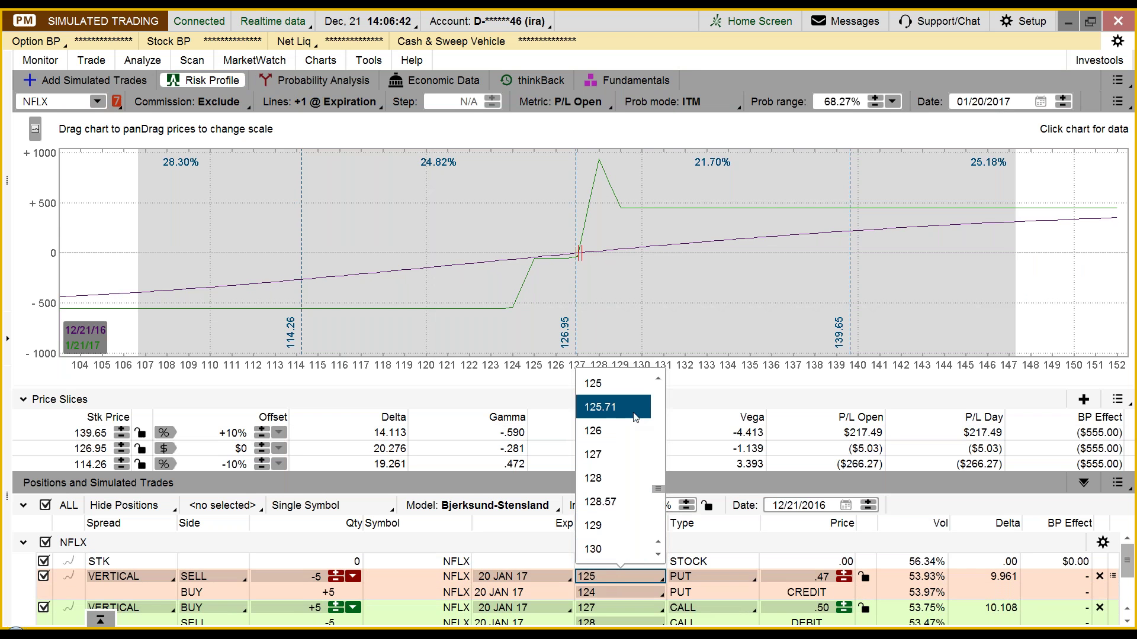
scroll(658, 400, "up", 2)
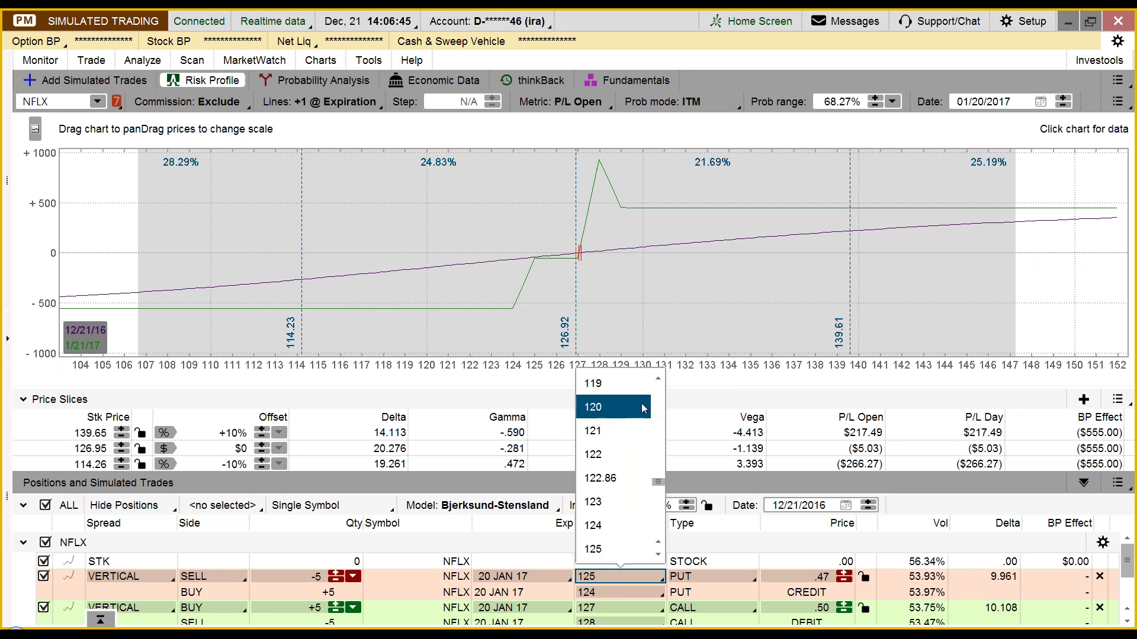
left_click(641, 403)
left_click(609, 589)
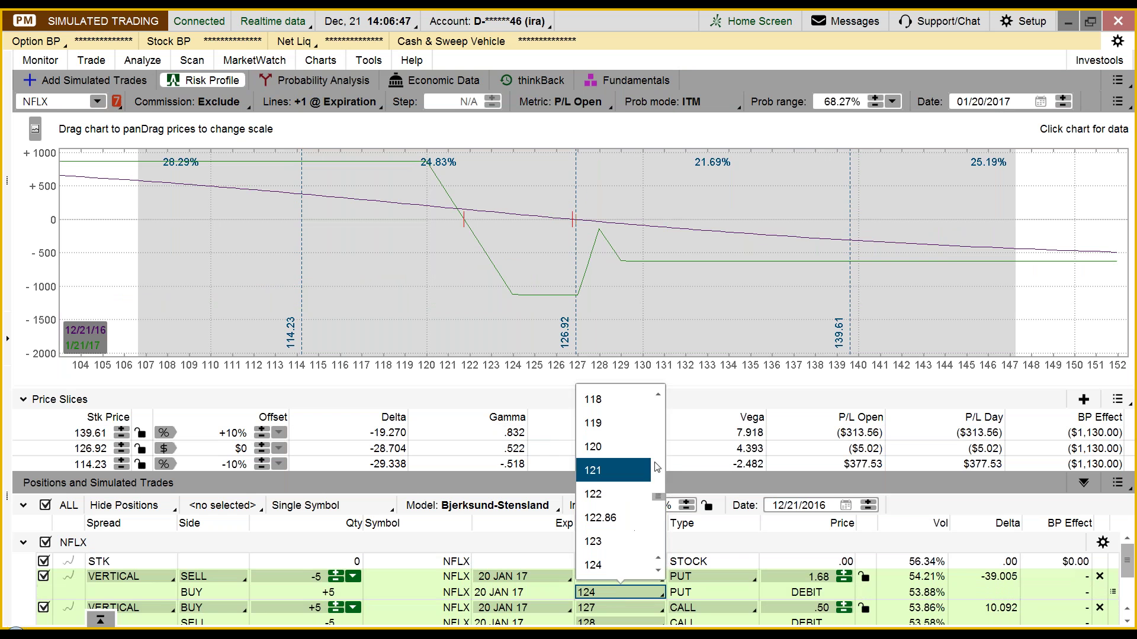
left_click(619, 397)
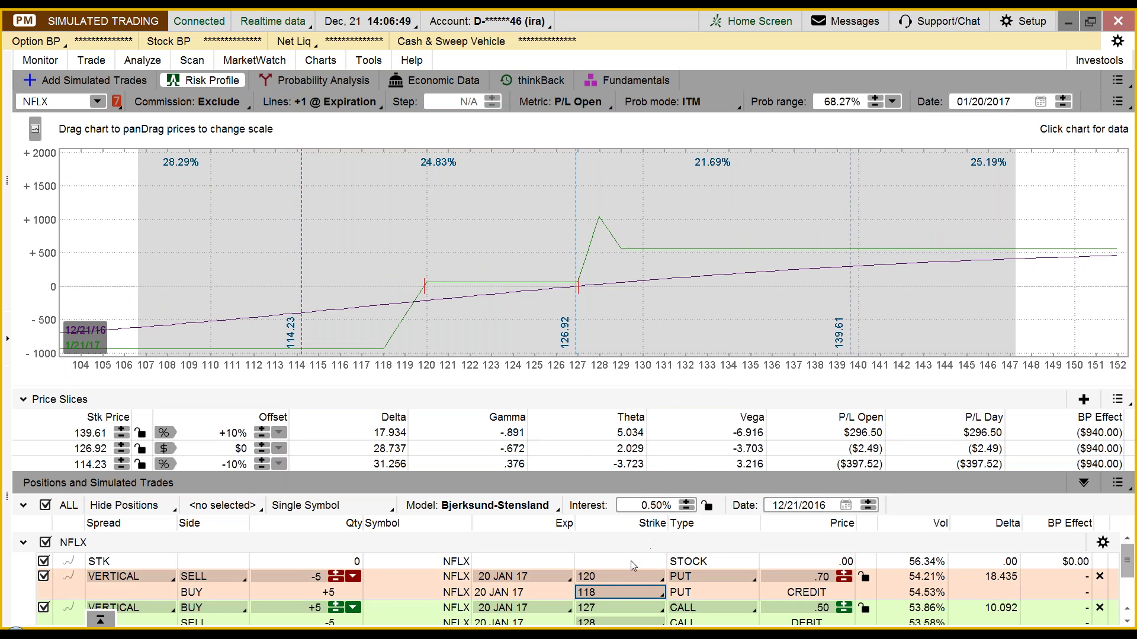
left_click(614, 588)
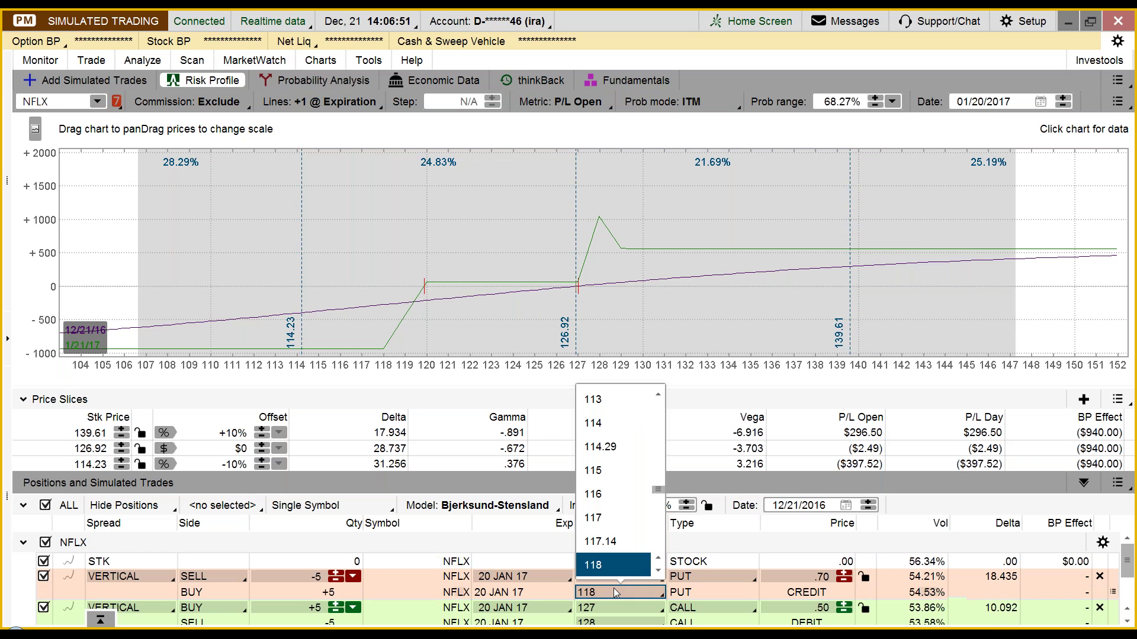
scroll(651, 573, "down", 1)
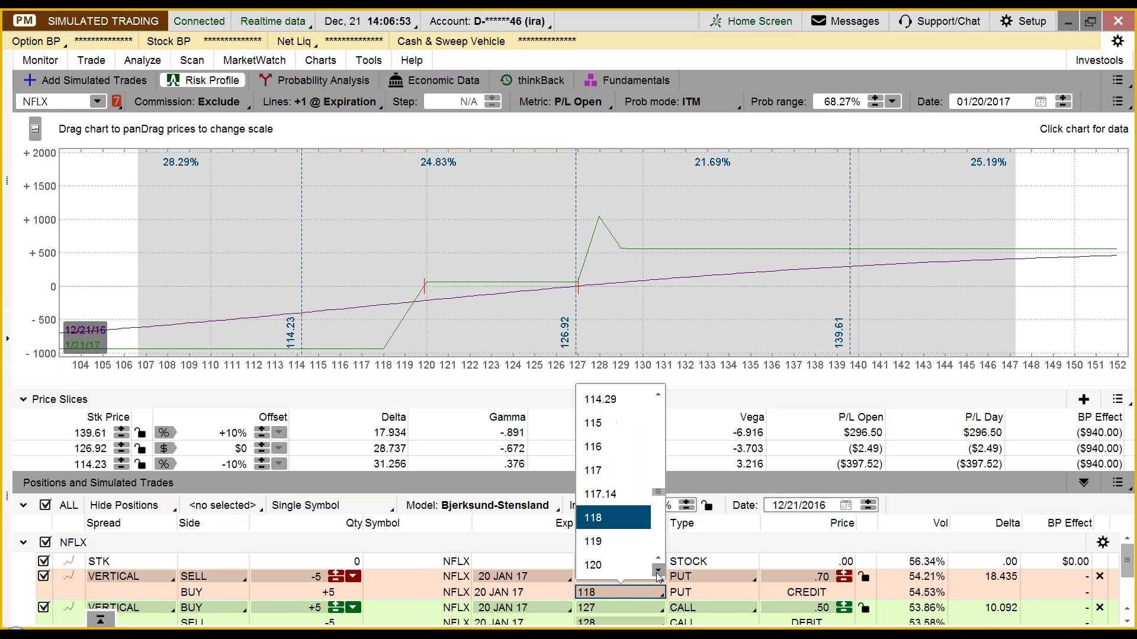
left_click(630, 543)
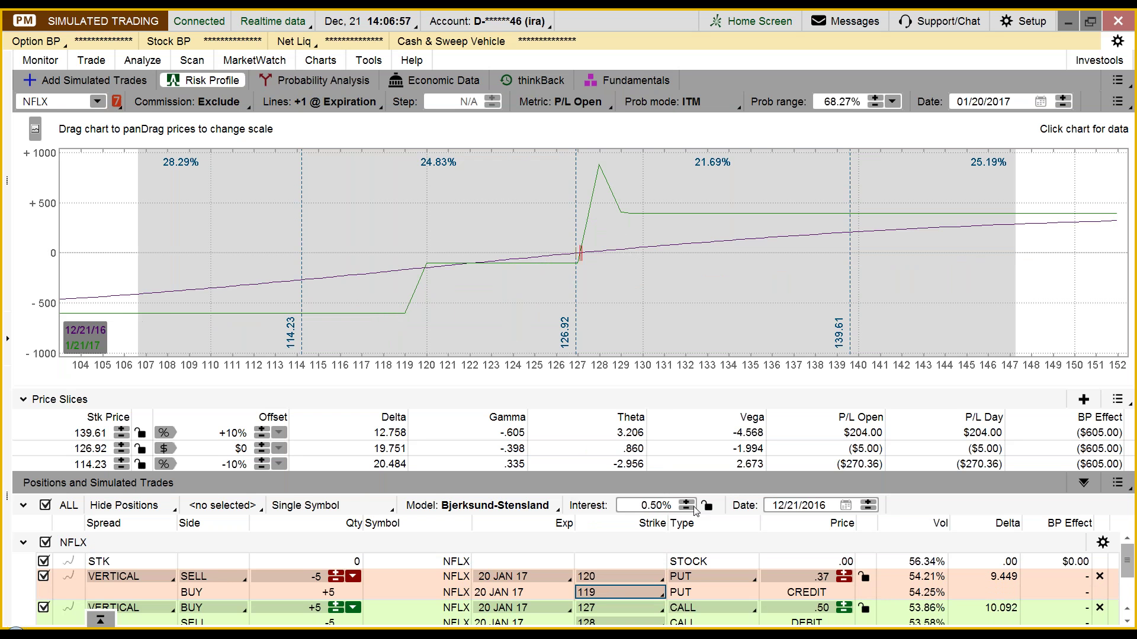
Step: Exclude the butterfly, try 135/140 call vertical strikes, and view the NFLX price charts
left_click(1127, 620)
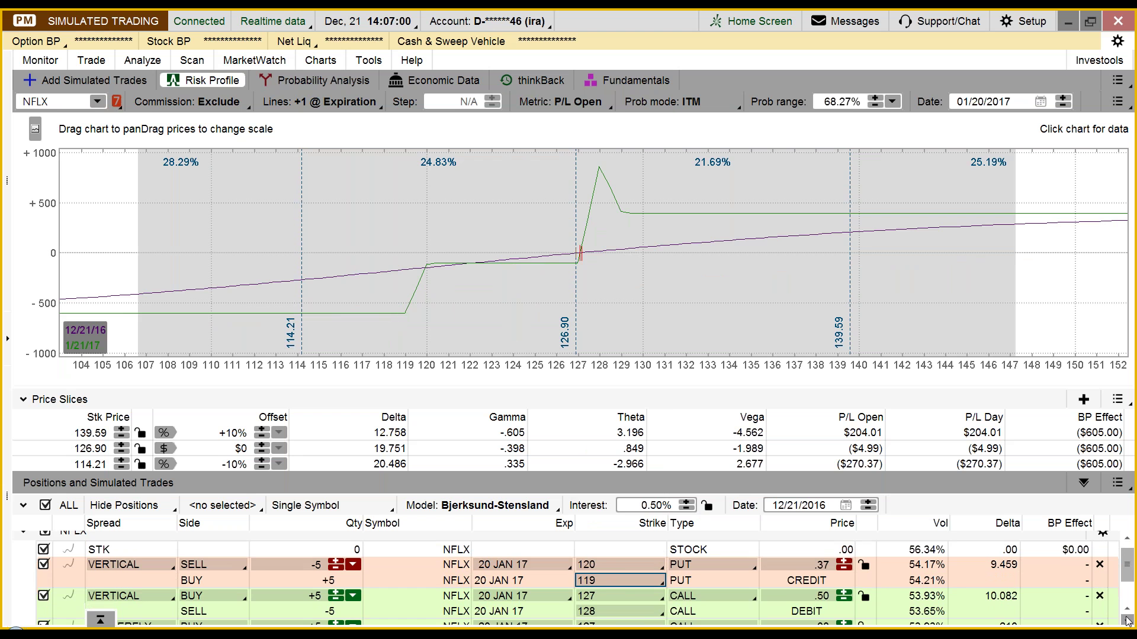
left_click(1126, 620)
left_click(42, 616)
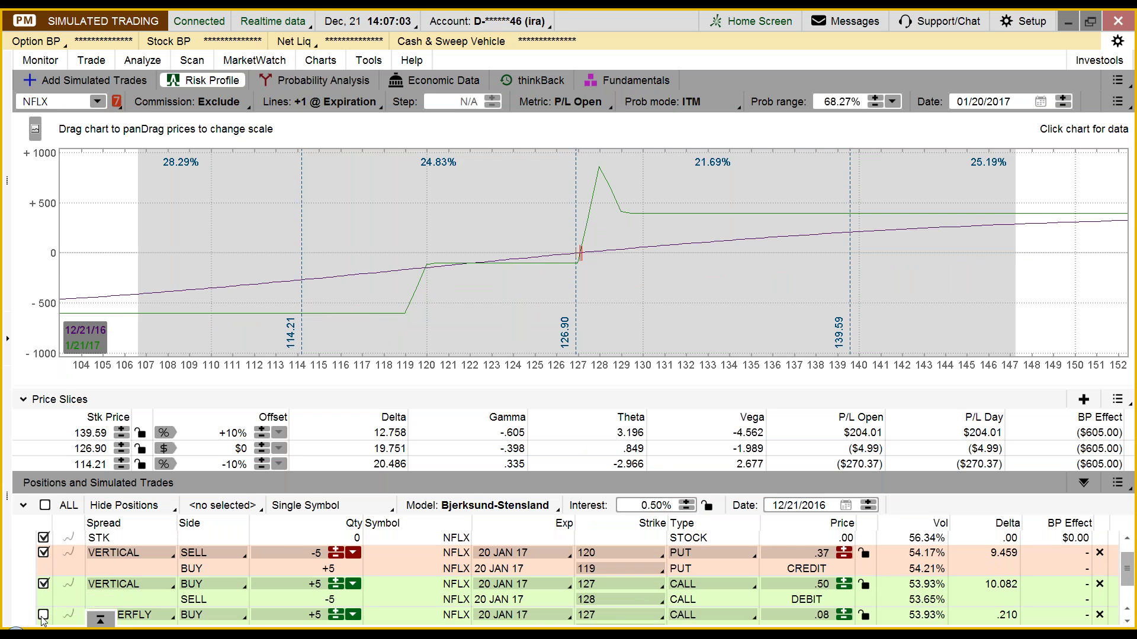
left_click(643, 584)
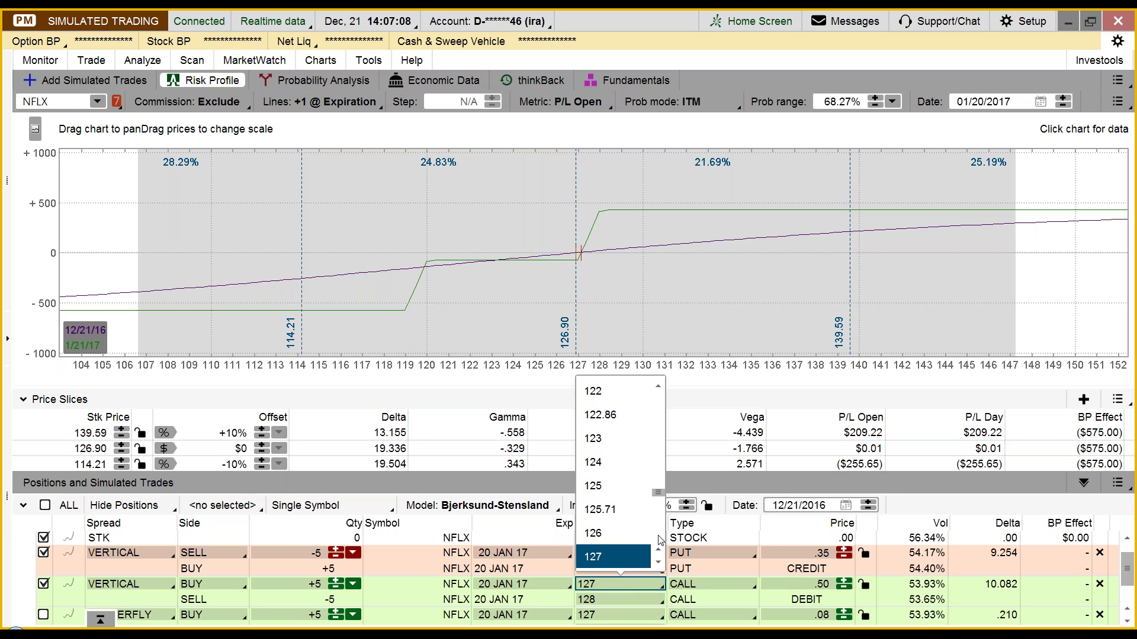
scroll(657, 533, "down", 5)
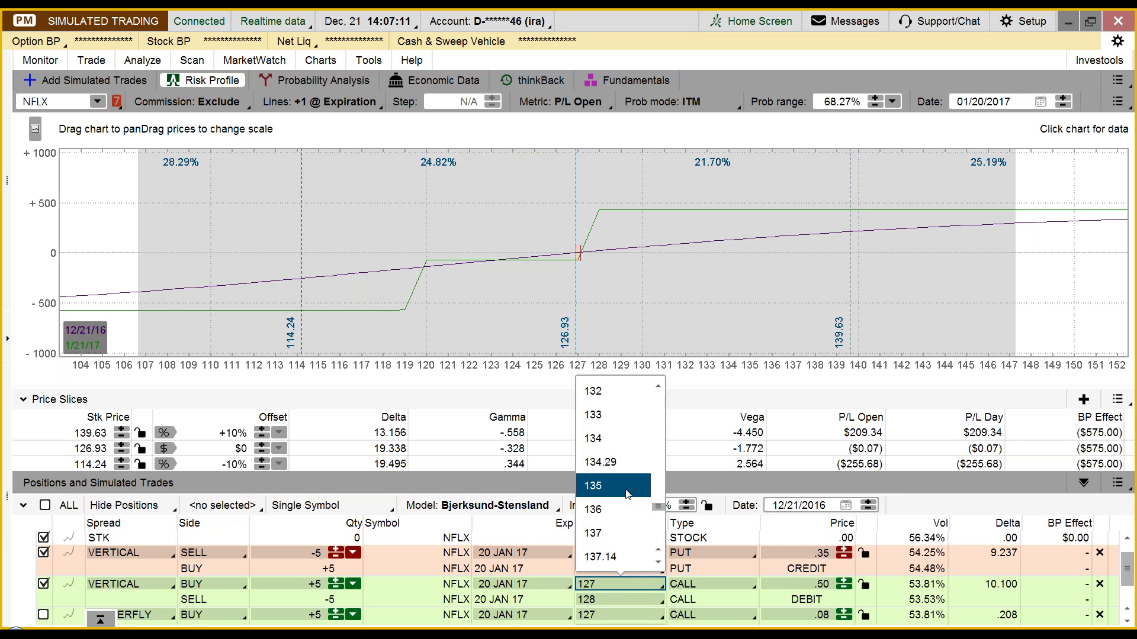
left_click(626, 485)
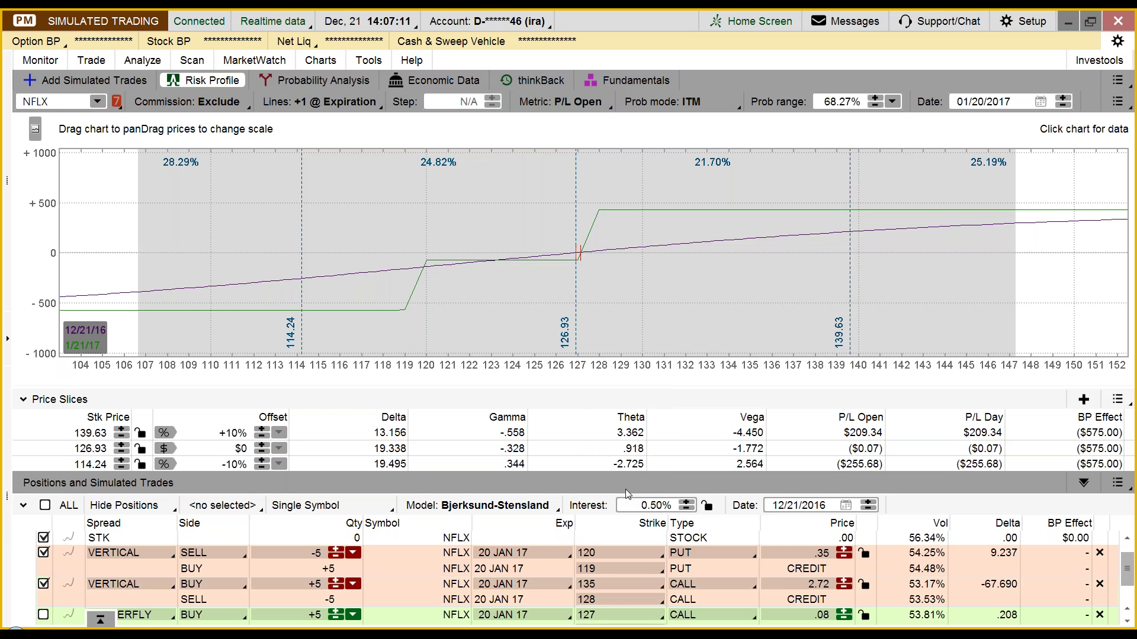
left_click(626, 597)
scroll(658, 548, "down", 4)
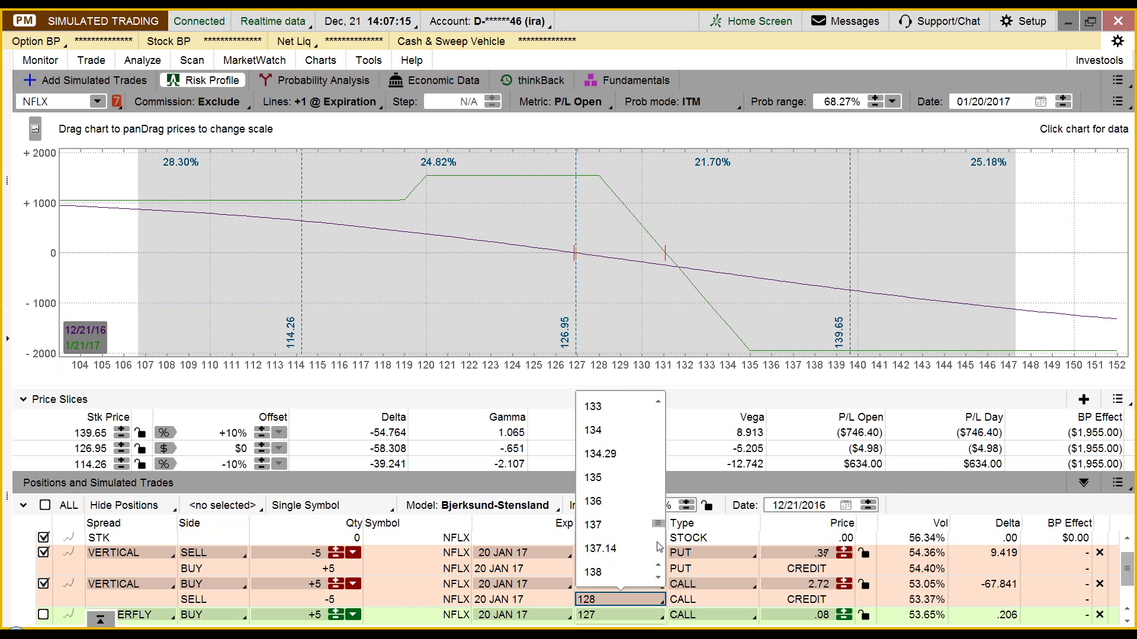
scroll(659, 546, "down", 2)
left_click(617, 466)
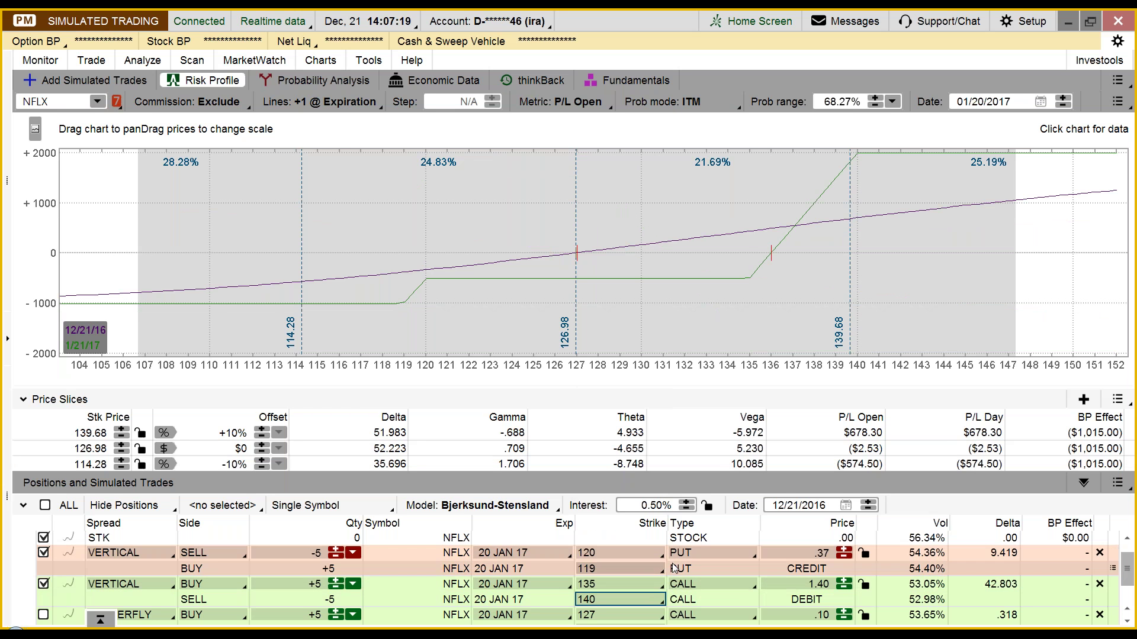
left_click(325, 61)
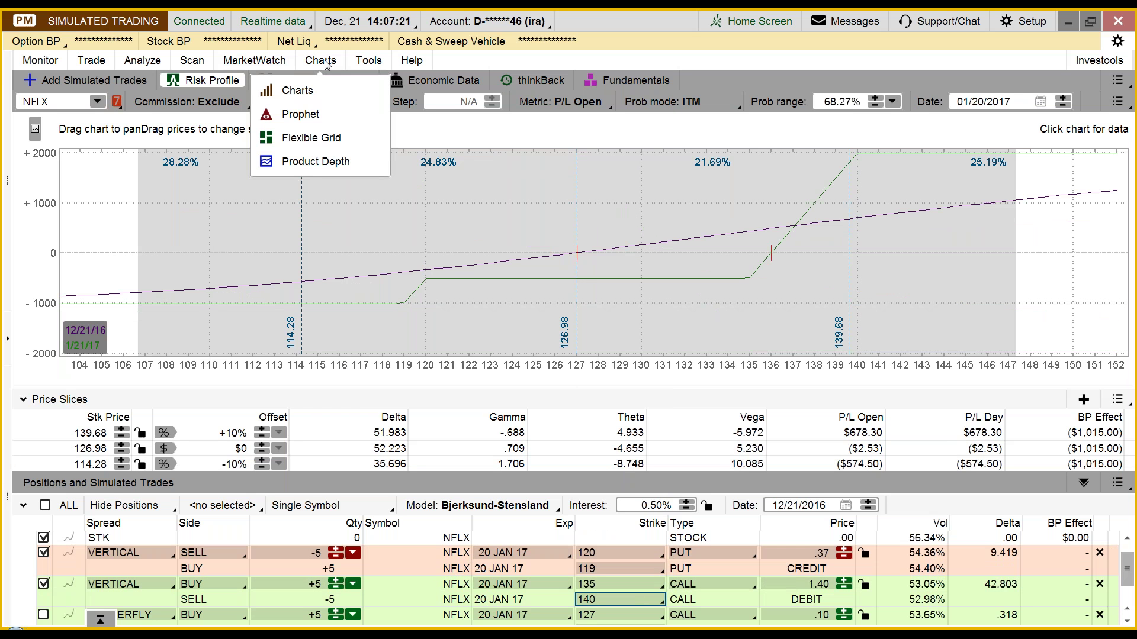
left_click(297, 90)
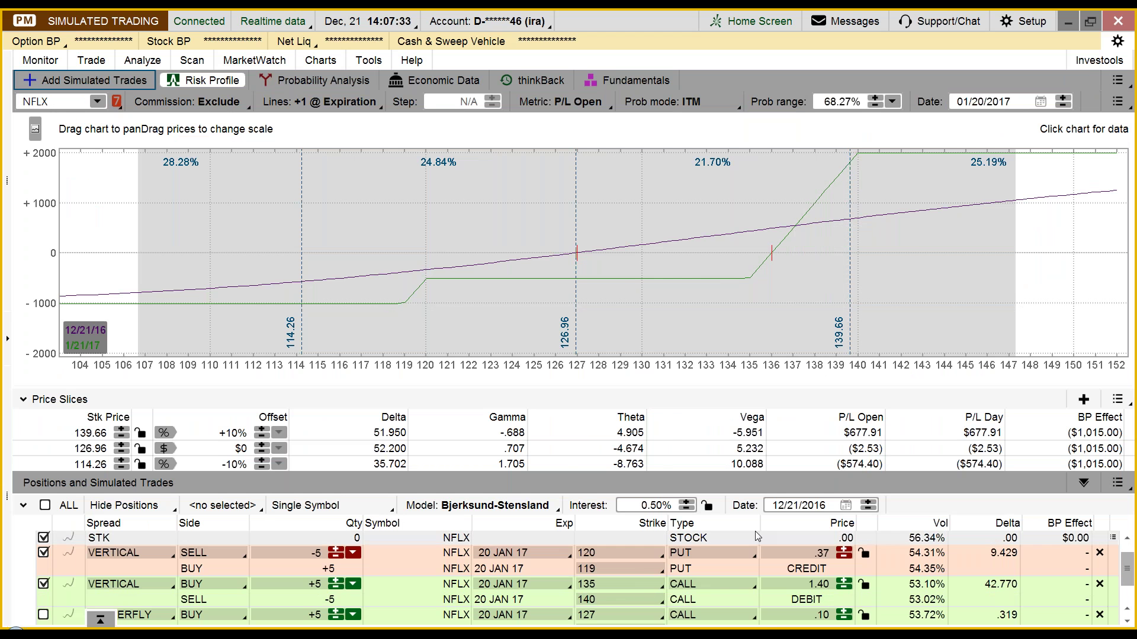
Step: Set the call vertical to 140/145 and chart the put vertical with the butterfly
left_click(660, 585)
left_click(658, 565)
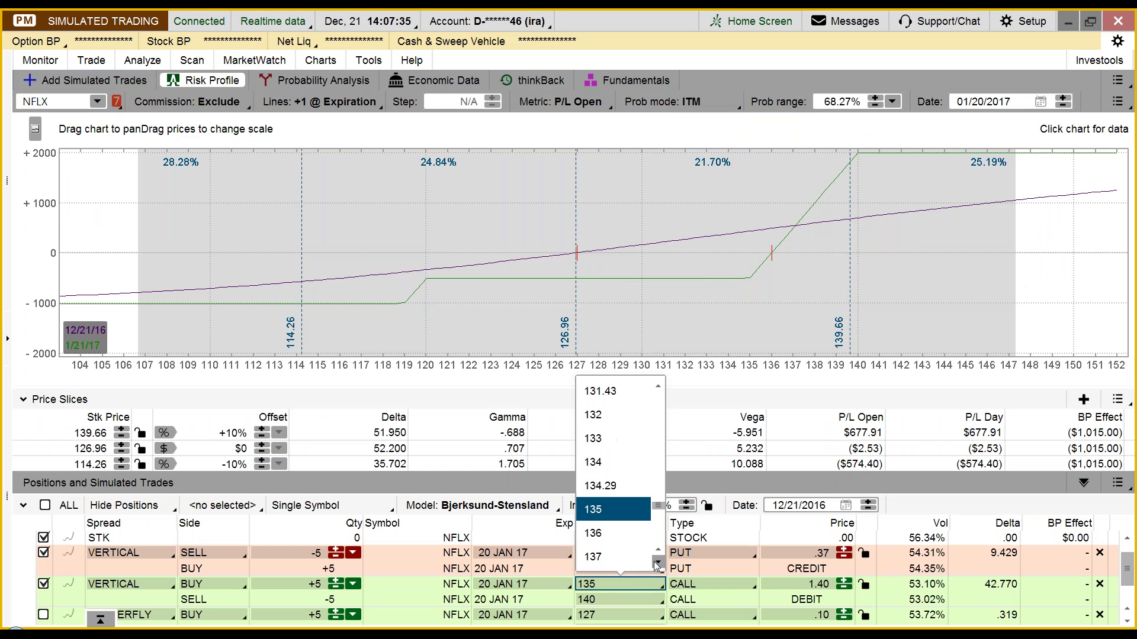
left_click(657, 562)
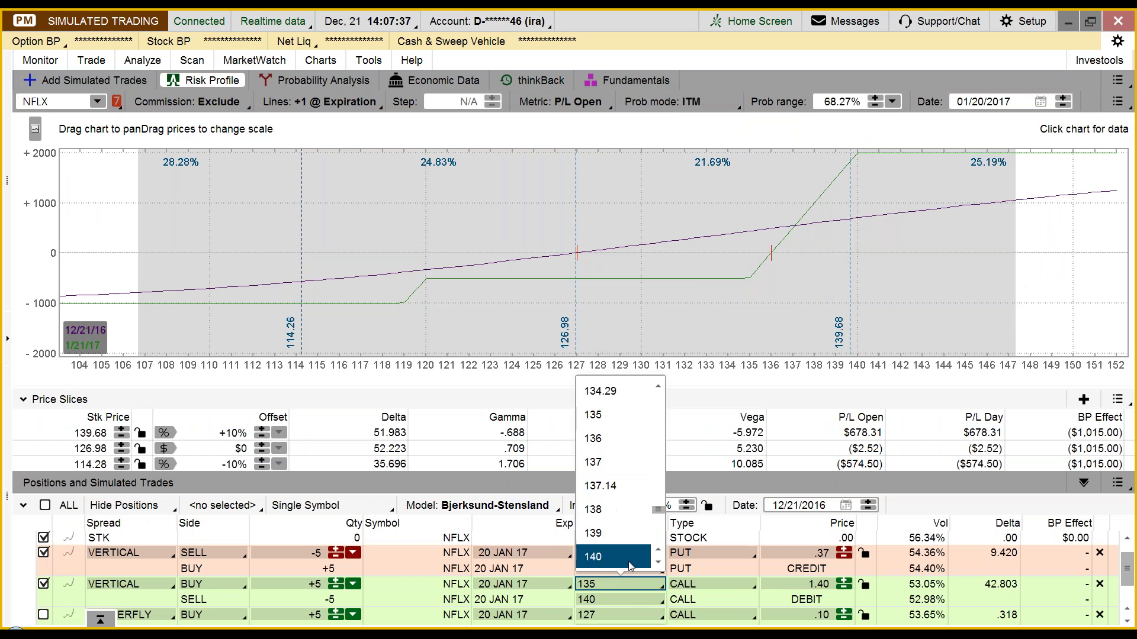
left_click(628, 560)
left_click(661, 585)
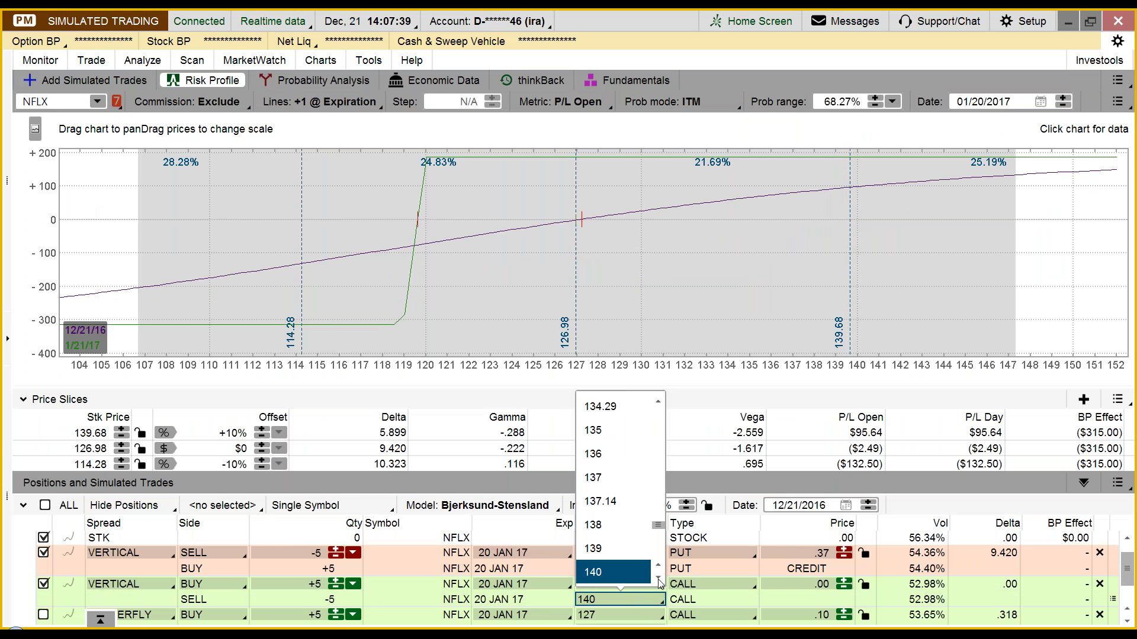
left_click(659, 579)
left_click(659, 579)
left_click(659, 579)
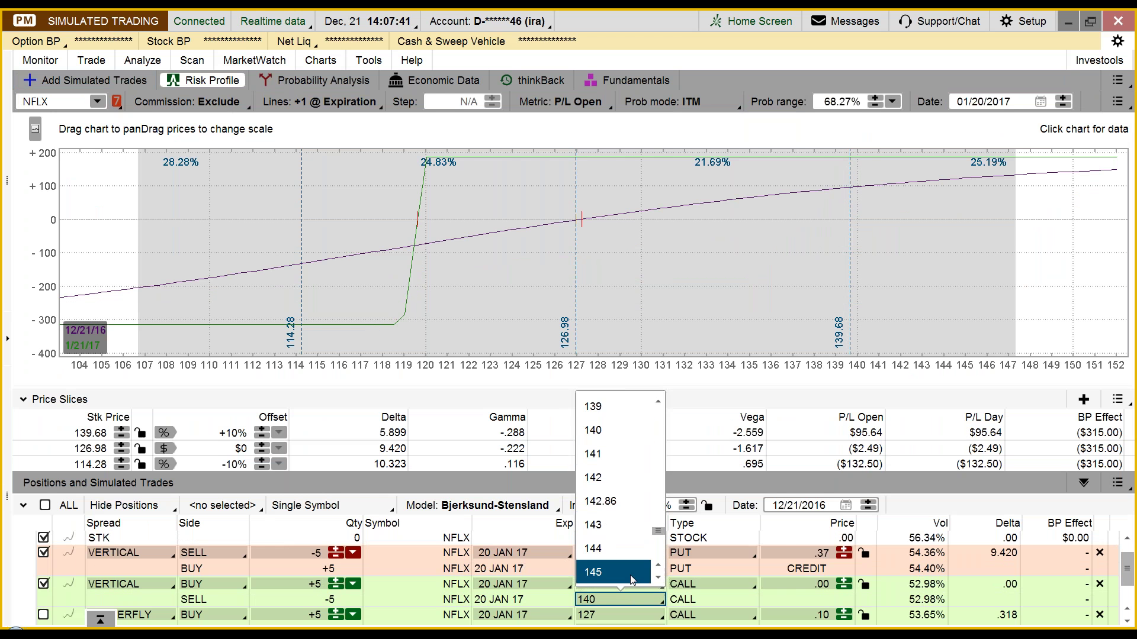
left_click(631, 576)
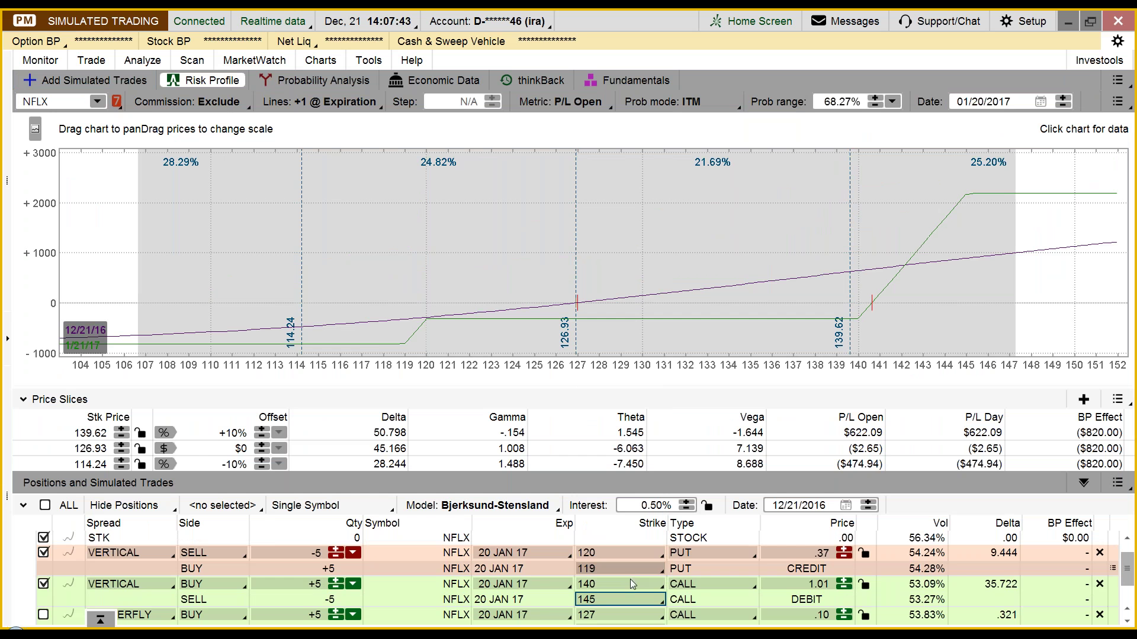
left_click(44, 584)
left_click(43, 614)
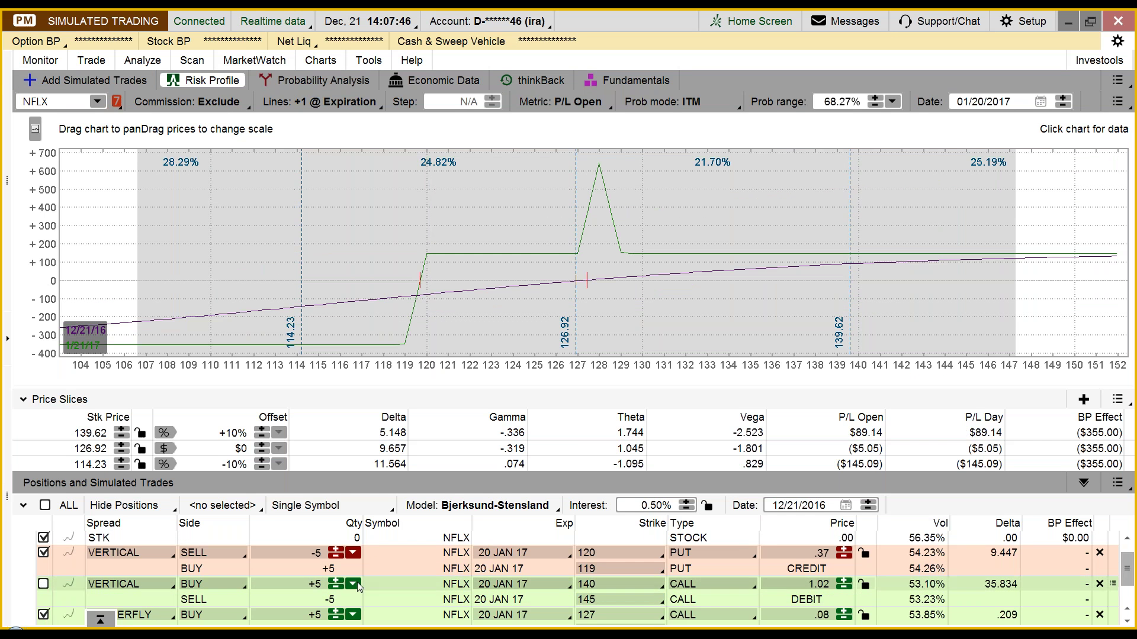
Step: Set the butterfly's call strikes to 135, 140 and 145 for a .39 debit
left_click(637, 611)
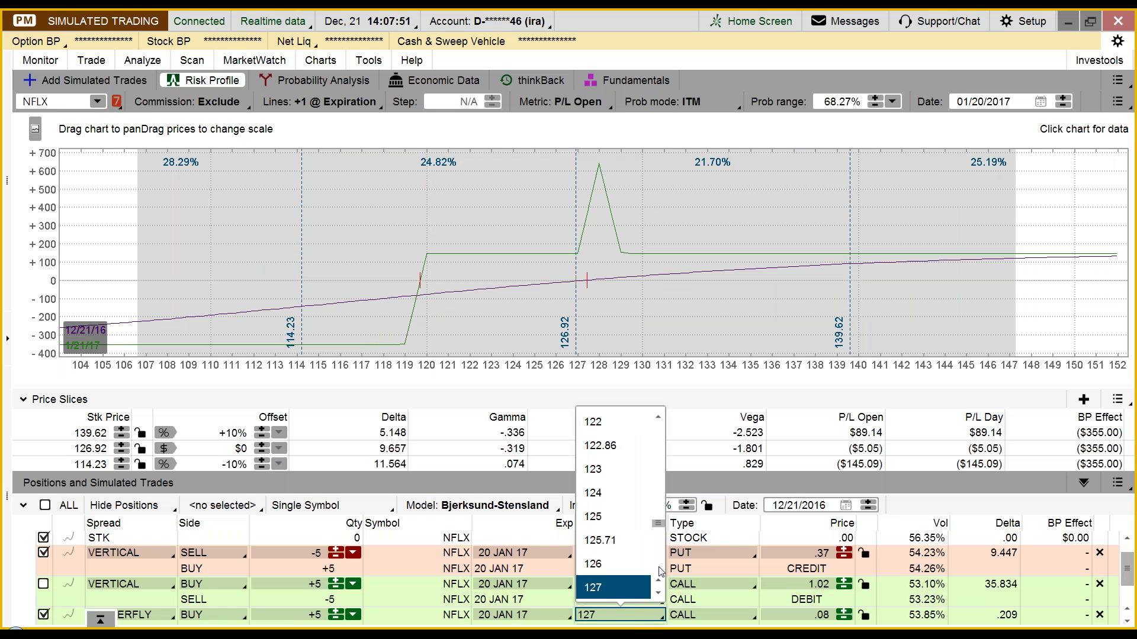
scroll(661, 570, "down", 3)
left_click(626, 522)
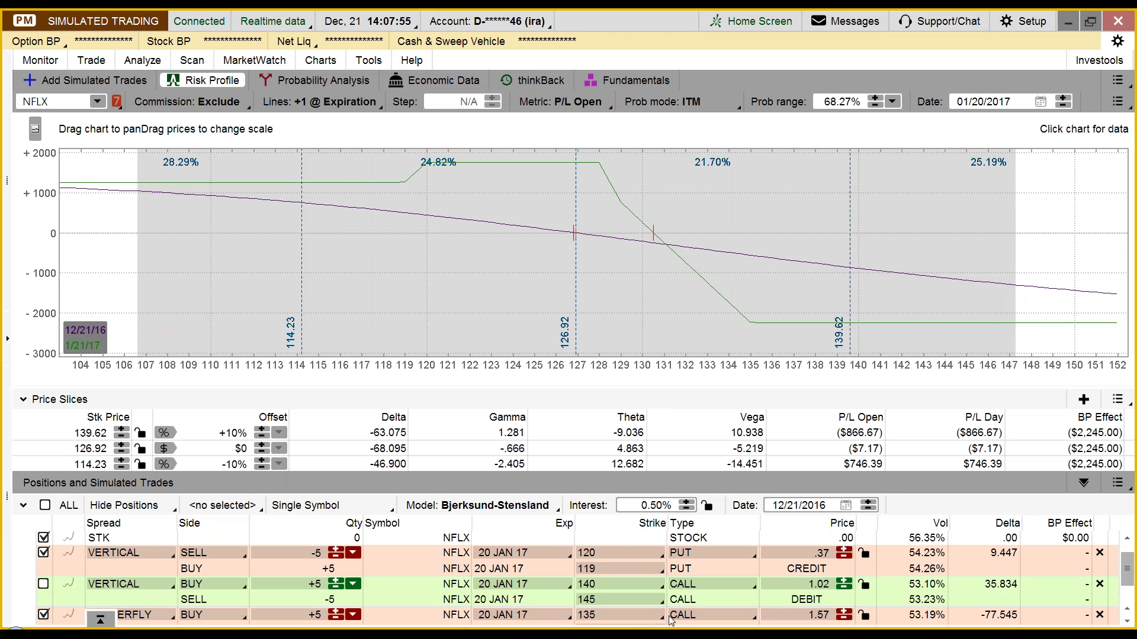
scroll(1128, 592, "down", 3)
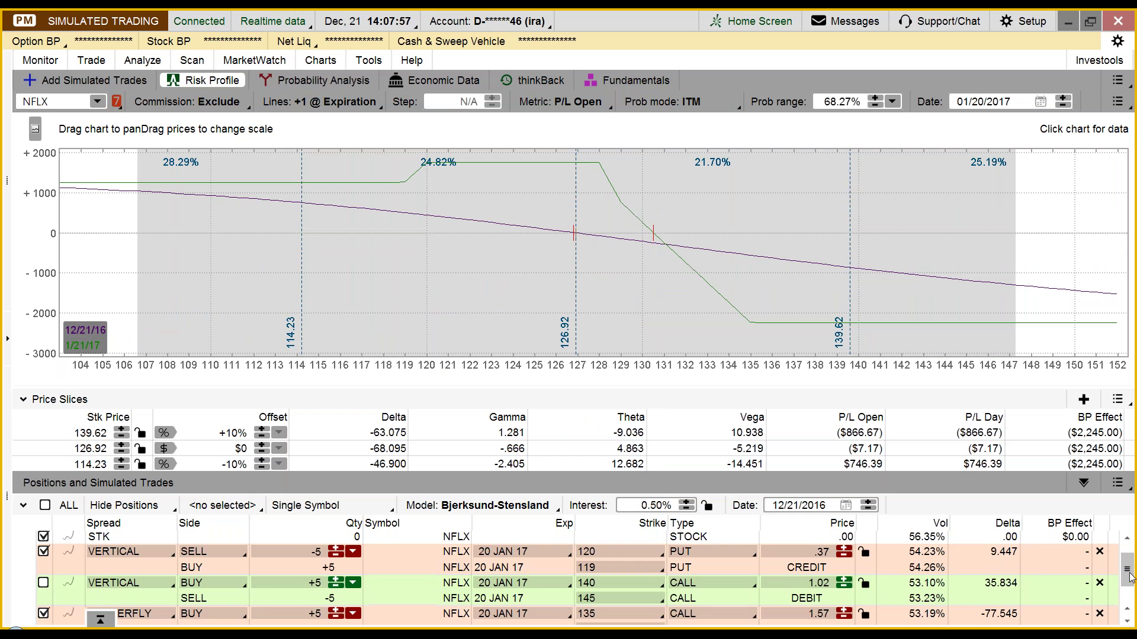
left_click(629, 591)
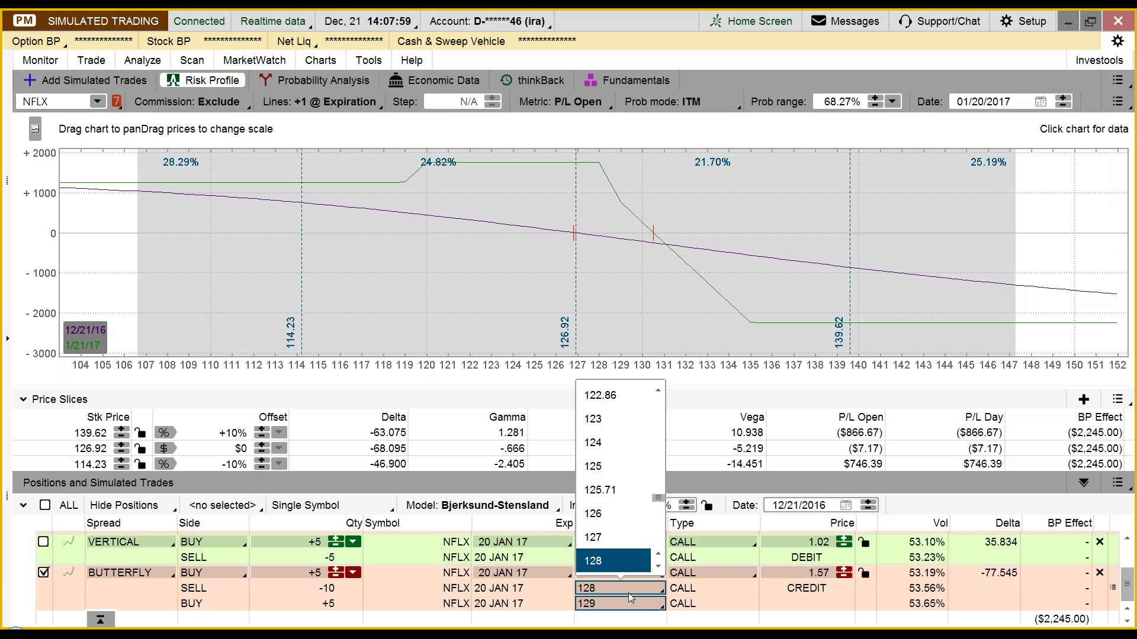
left_click(660, 544)
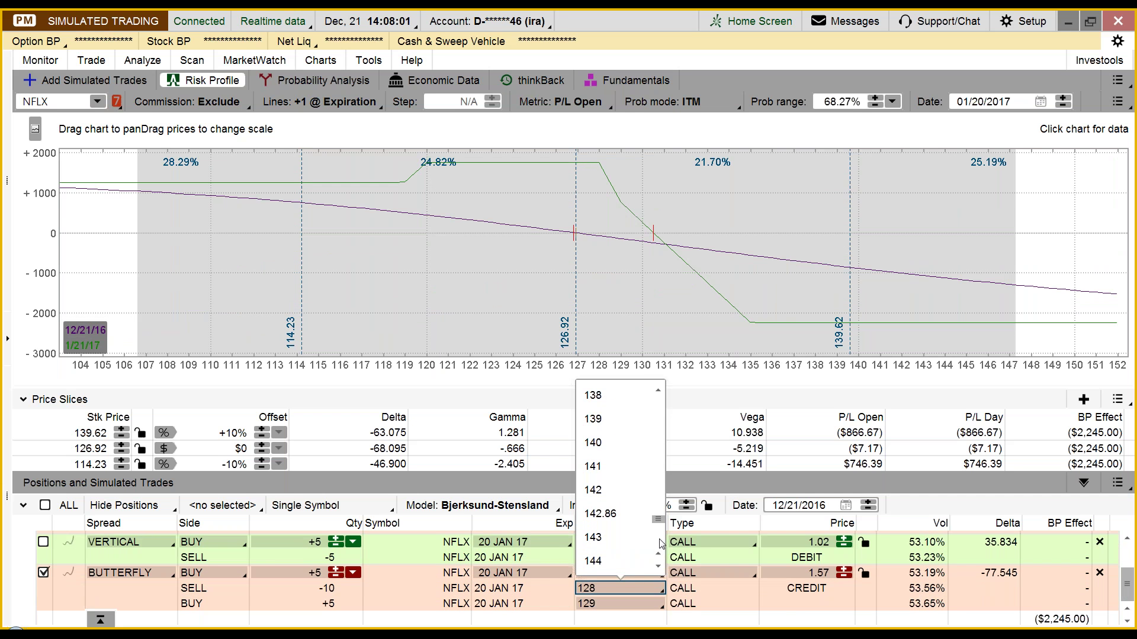
left_click(617, 442)
left_click(643, 604)
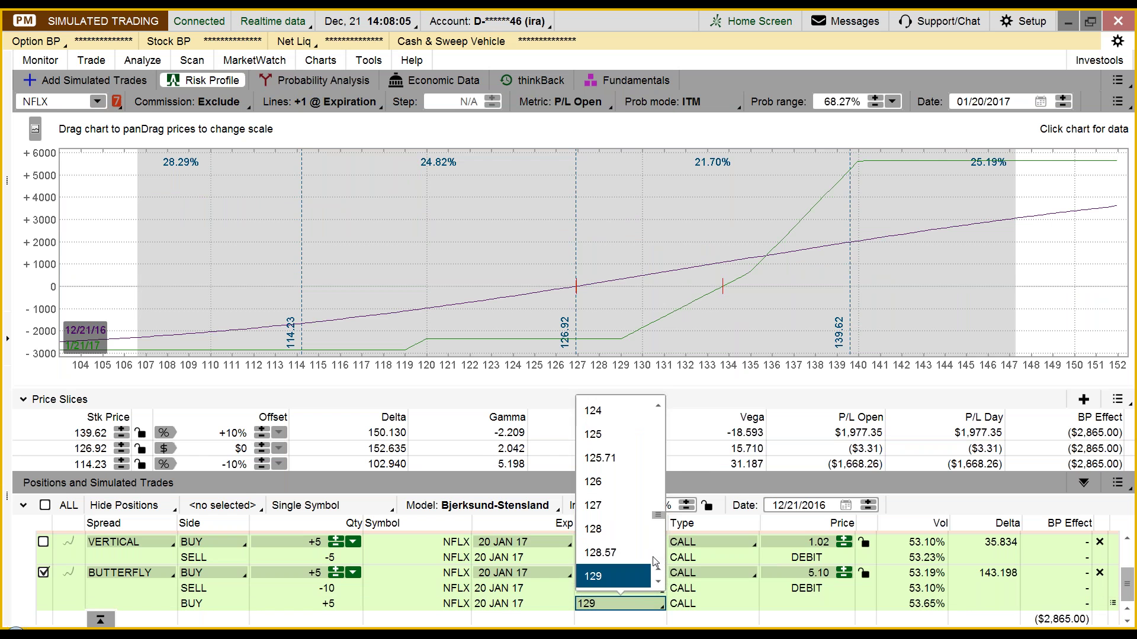
left_click(655, 562)
left_click(655, 562)
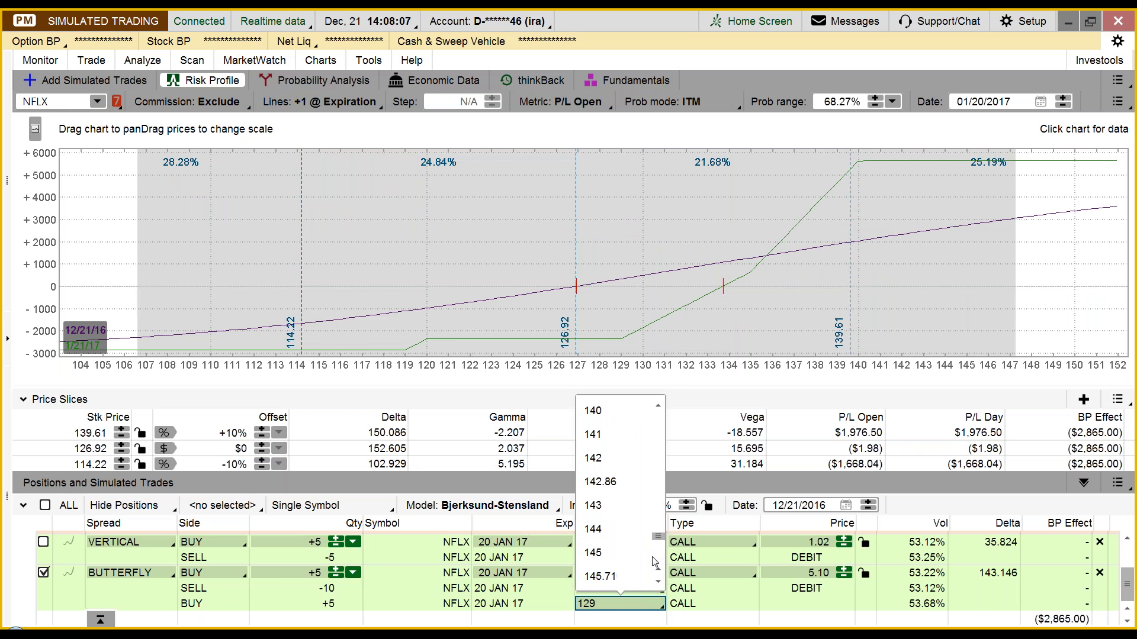
left_click(634, 551)
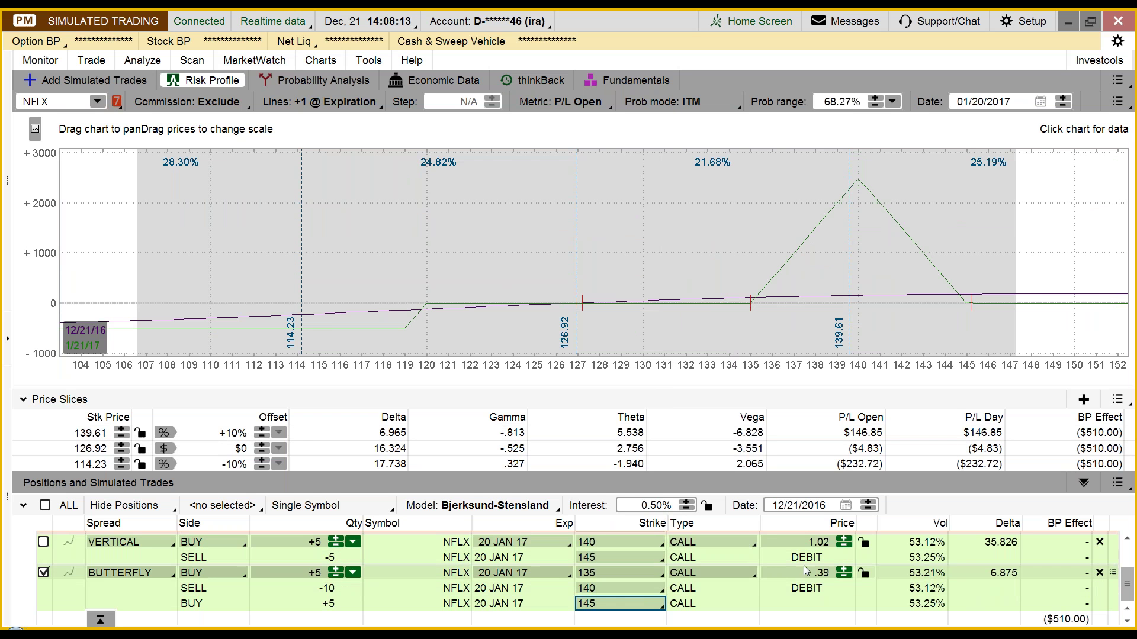
scroll(966, 585, "up", 4)
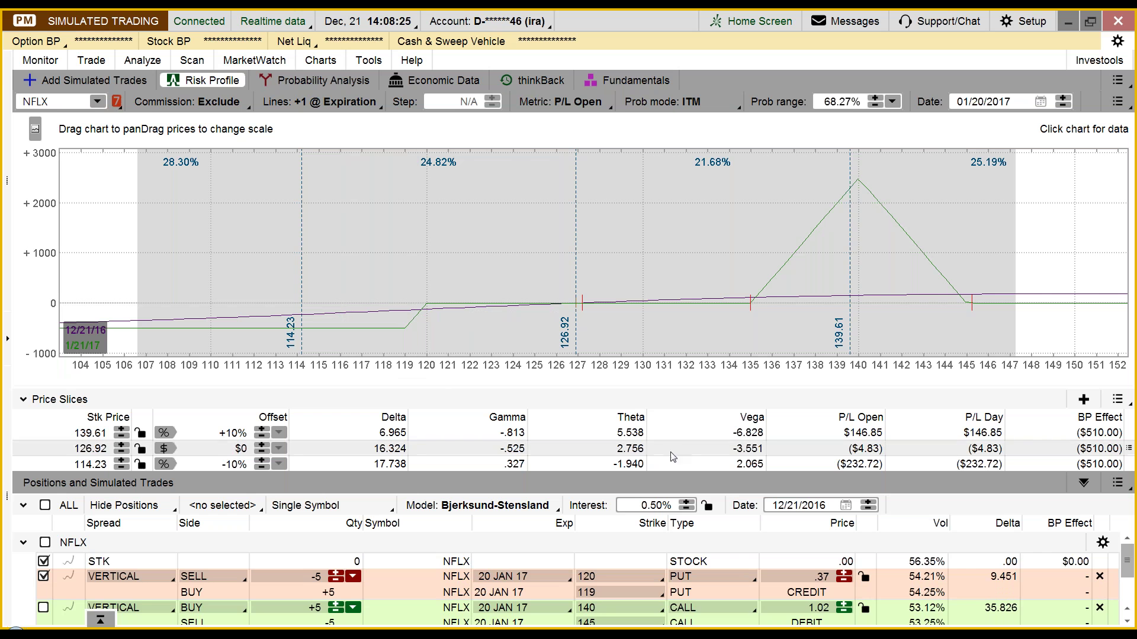
scroll(679, 551, "down", 3)
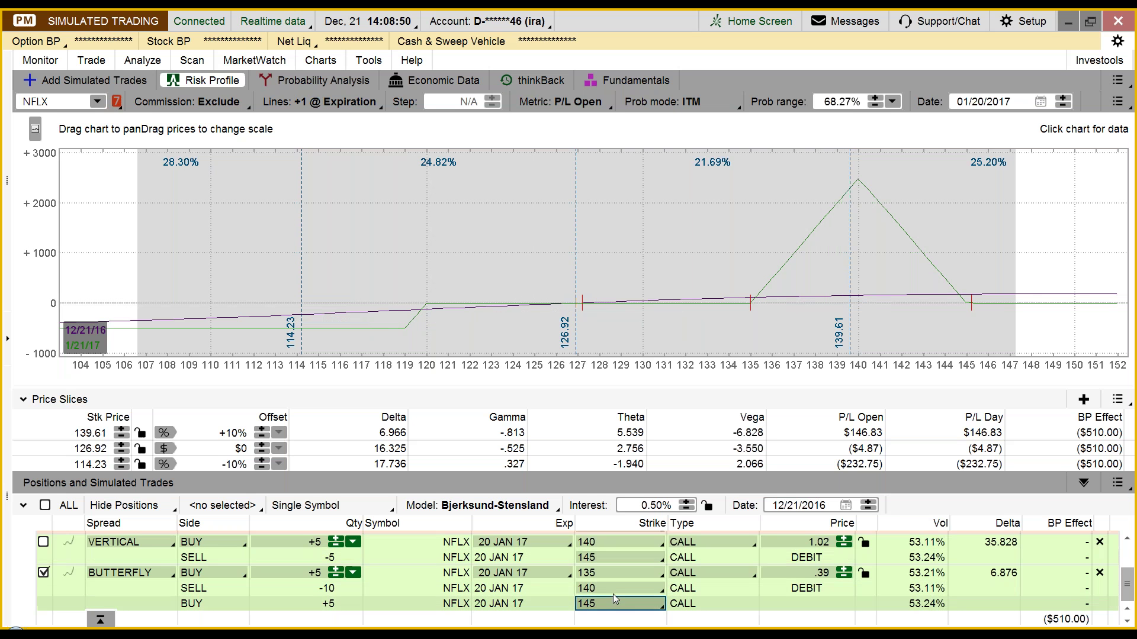
left_click(329, 61)
left_click(328, 63)
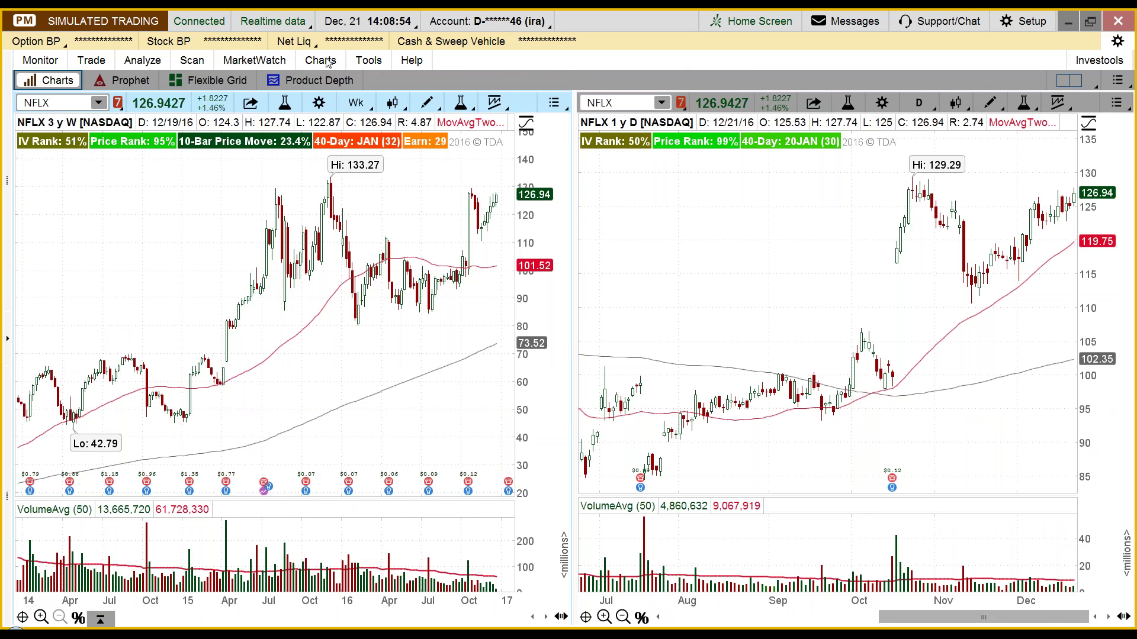
left_click(145, 62)
left_click(114, 112)
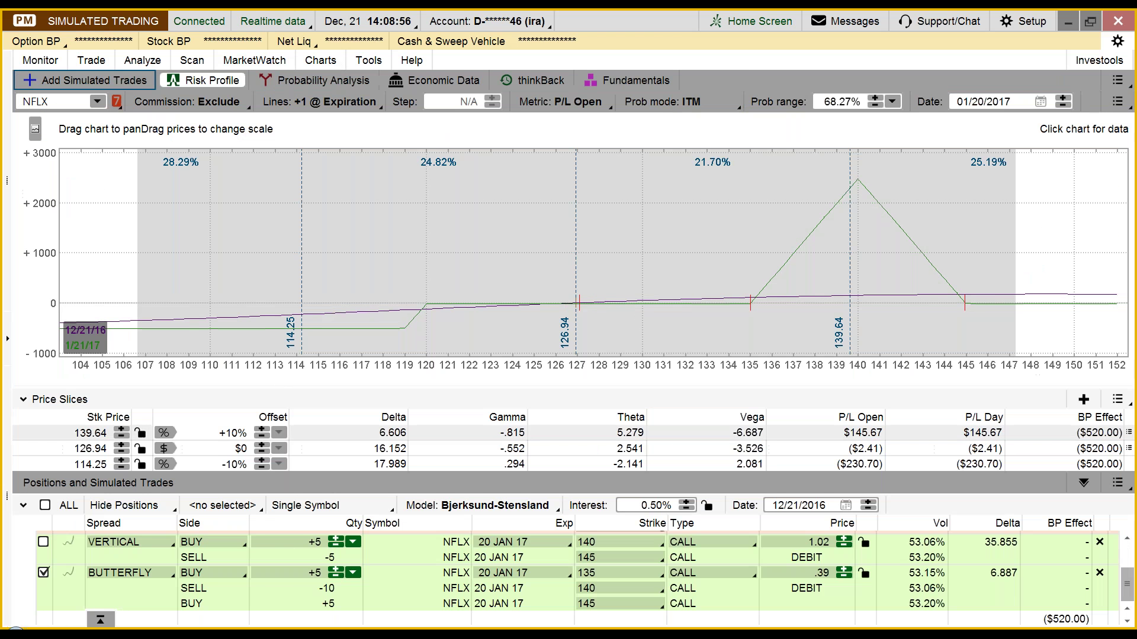
Step: Duplicate the butterfly trade and change the copy's spread type to CUSTOM
right_click(151, 573)
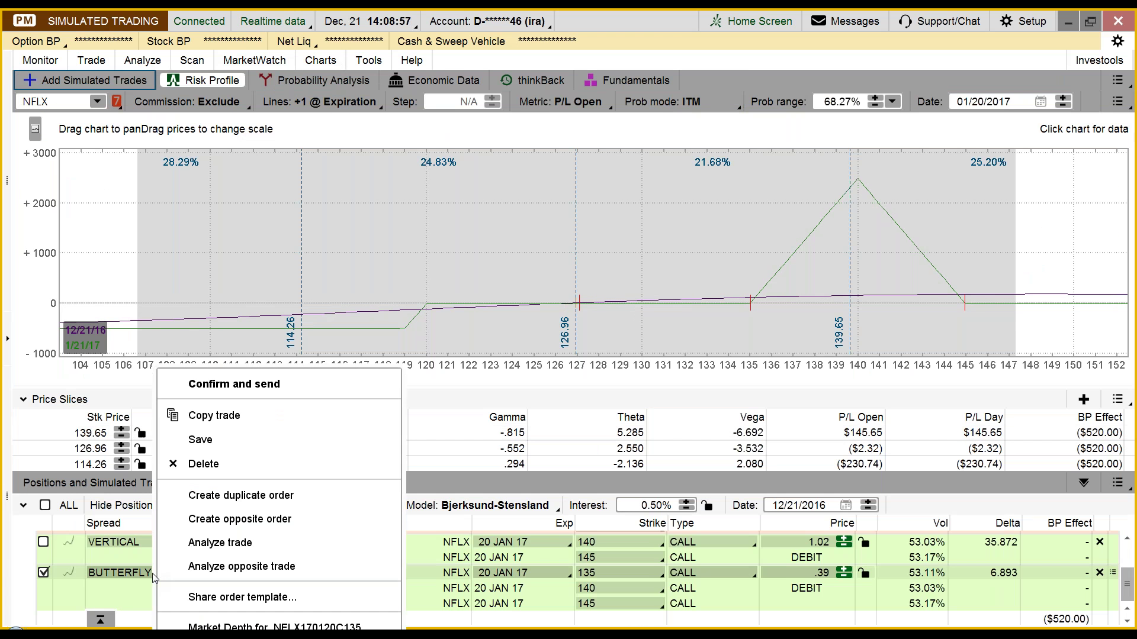
left_click(214, 548)
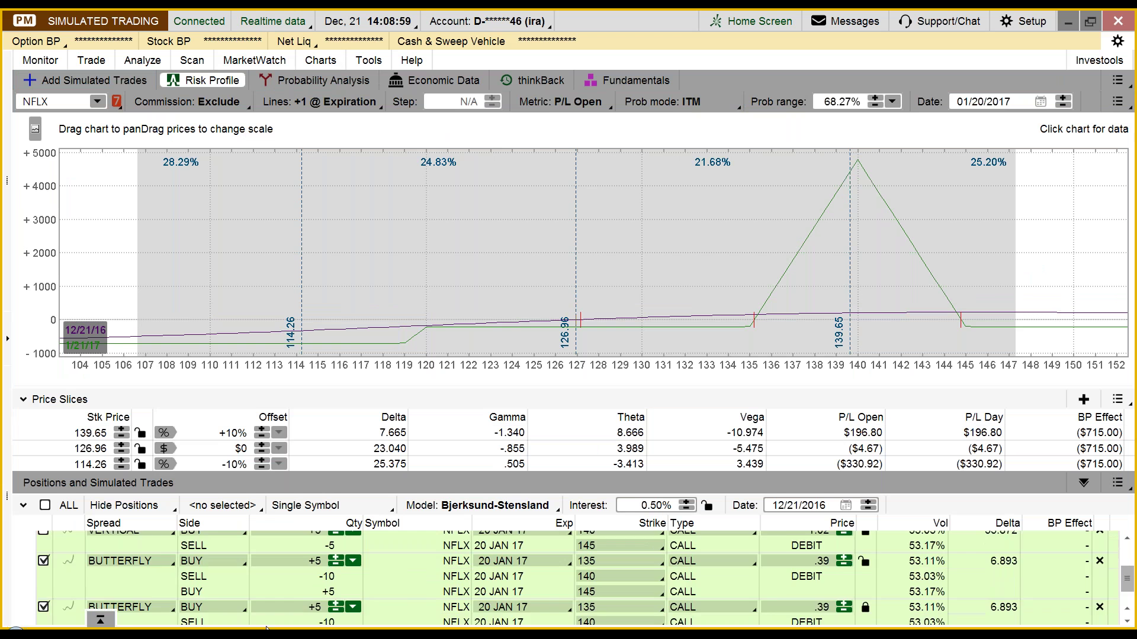
left_click(137, 574)
left_click(135, 617)
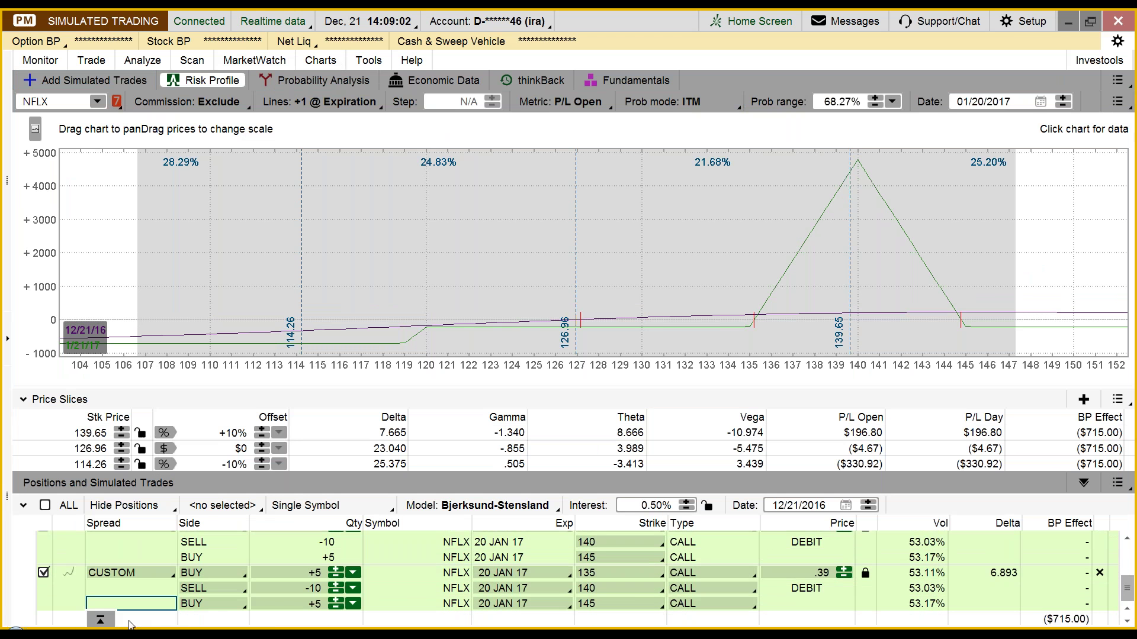
Step: Set the copy's legs to -15 and +10 and unlock the price to a .70 credit
left_click(336, 594)
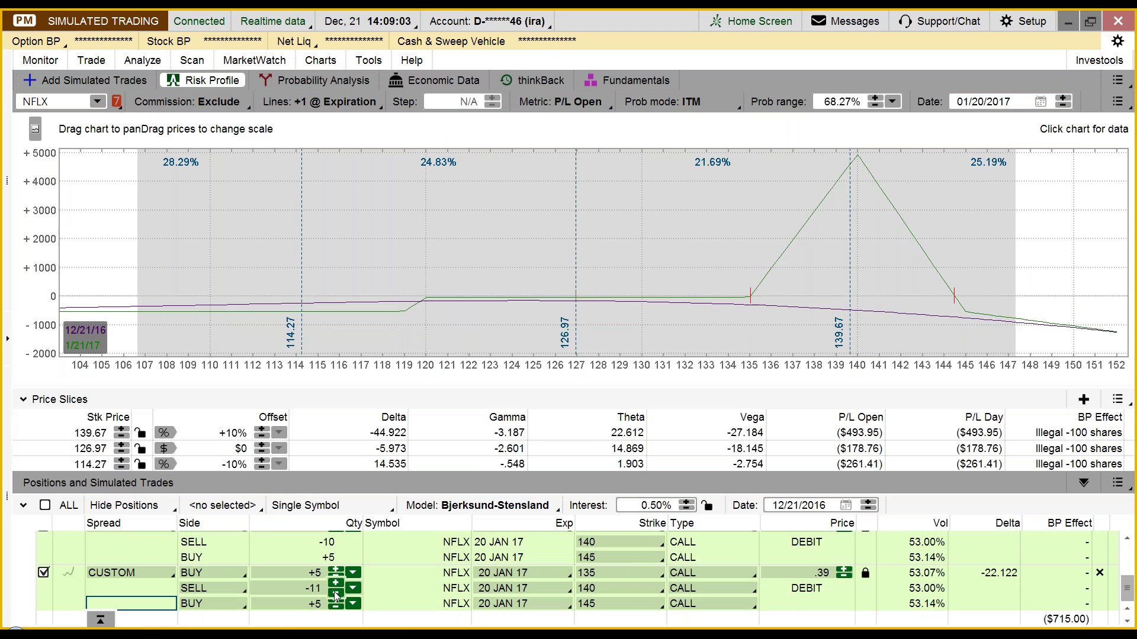
left_click(336, 594)
left_click(335, 592)
left_click(336, 593)
left_click(336, 593)
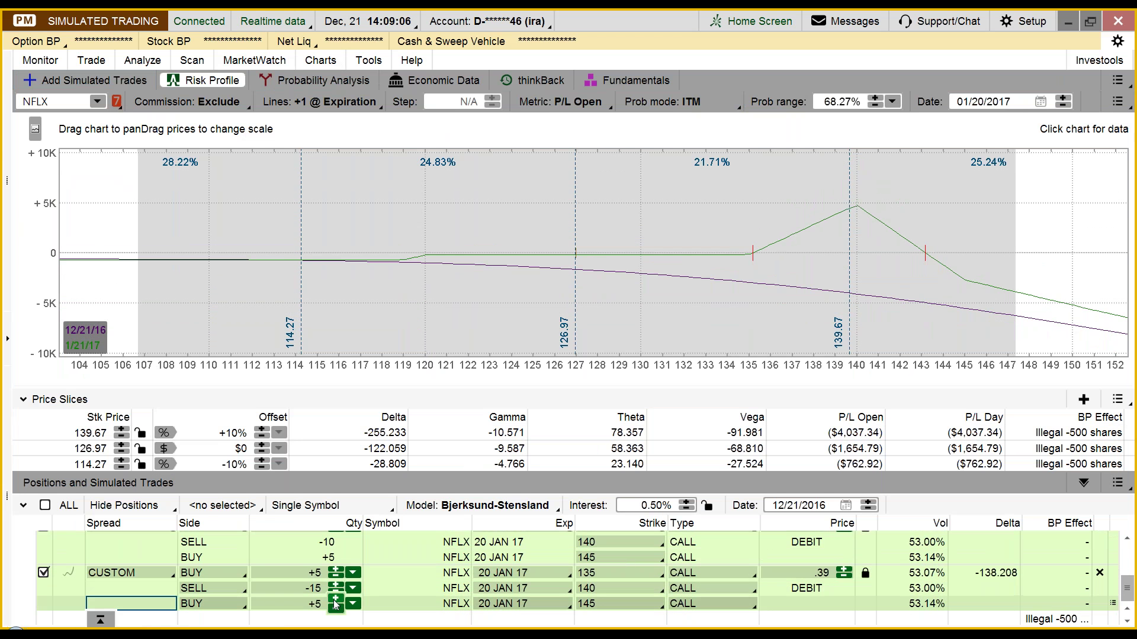
left_click(335, 599)
left_click(335, 600)
left_click(335, 599)
left_click(335, 599)
left_click(335, 599)
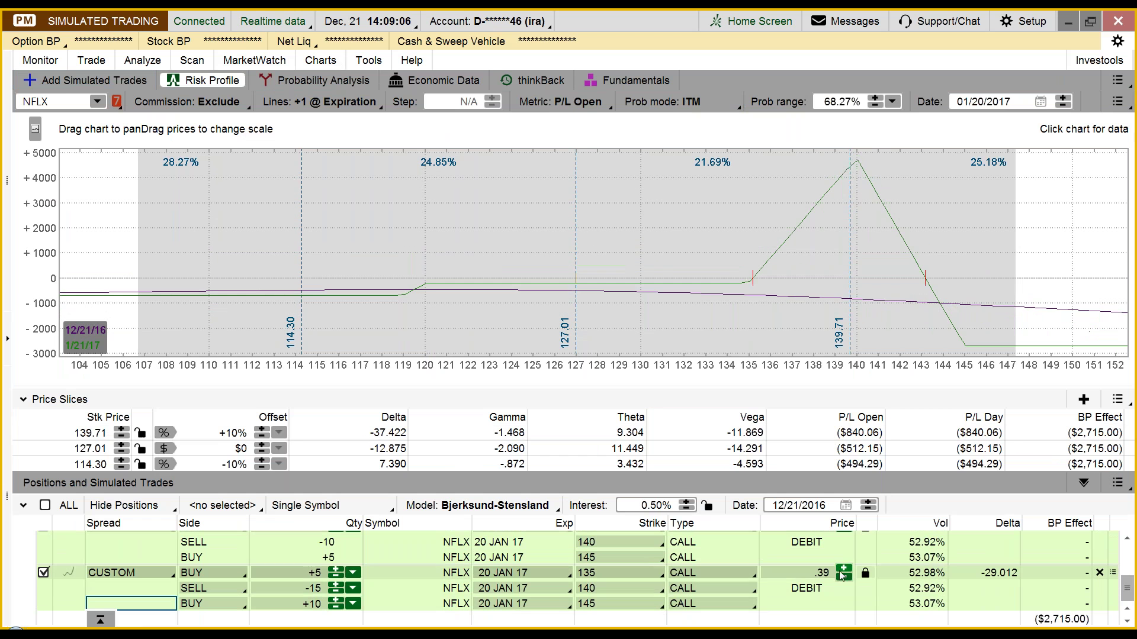
left_click(865, 574)
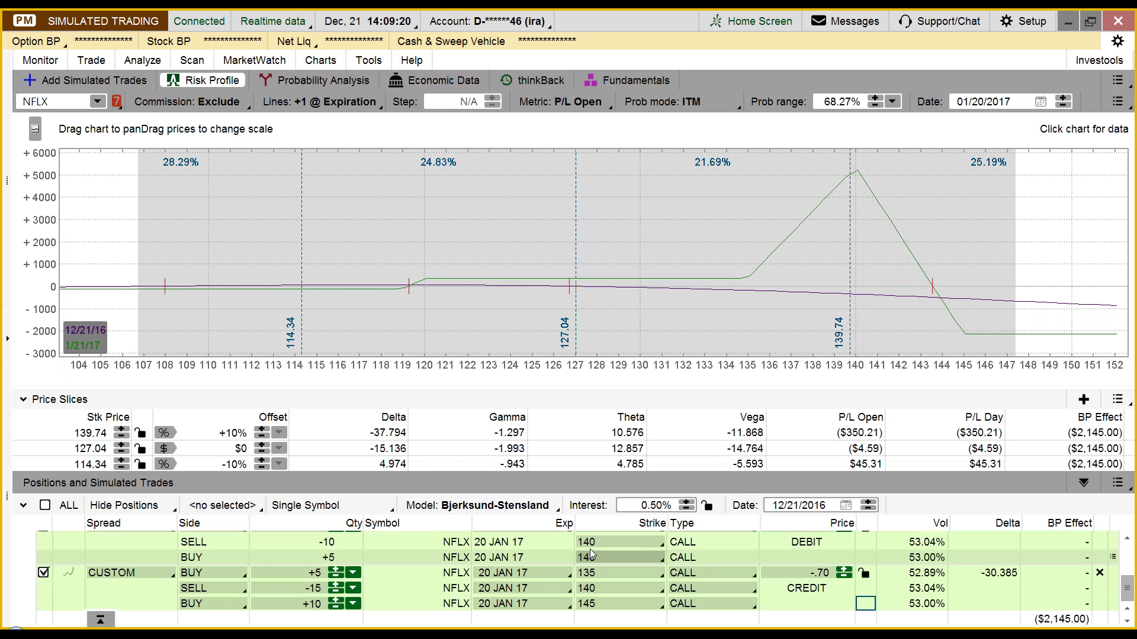
scroll(556, 575, "up", 3)
scroll(556, 576, "up", 3)
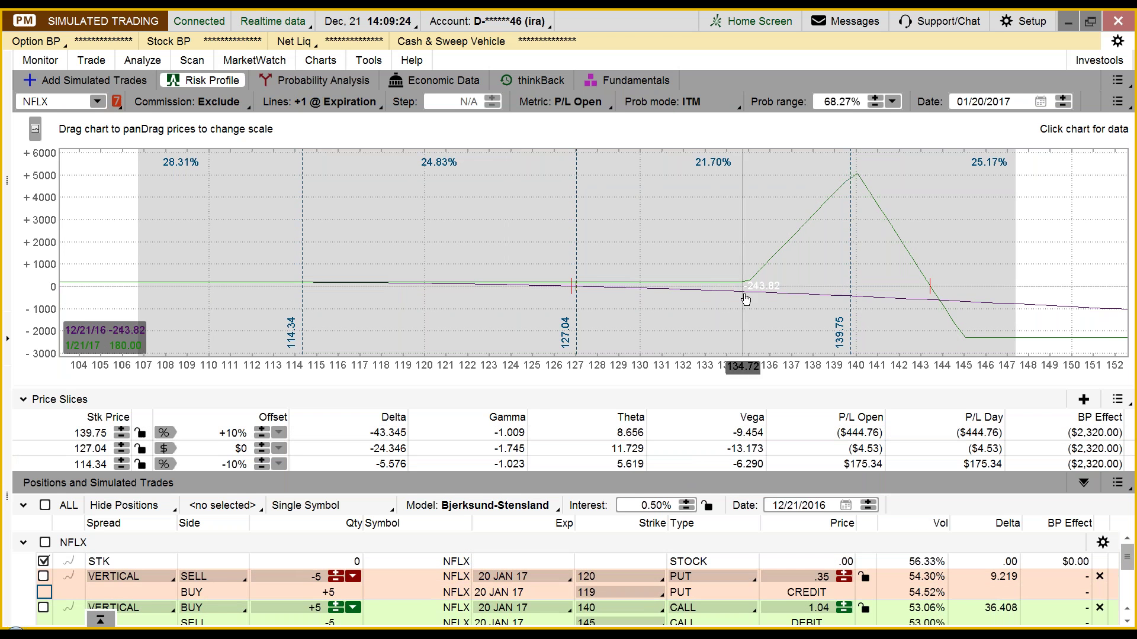
scroll(787, 616, "down", 5)
scroll(787, 627, "down", 2)
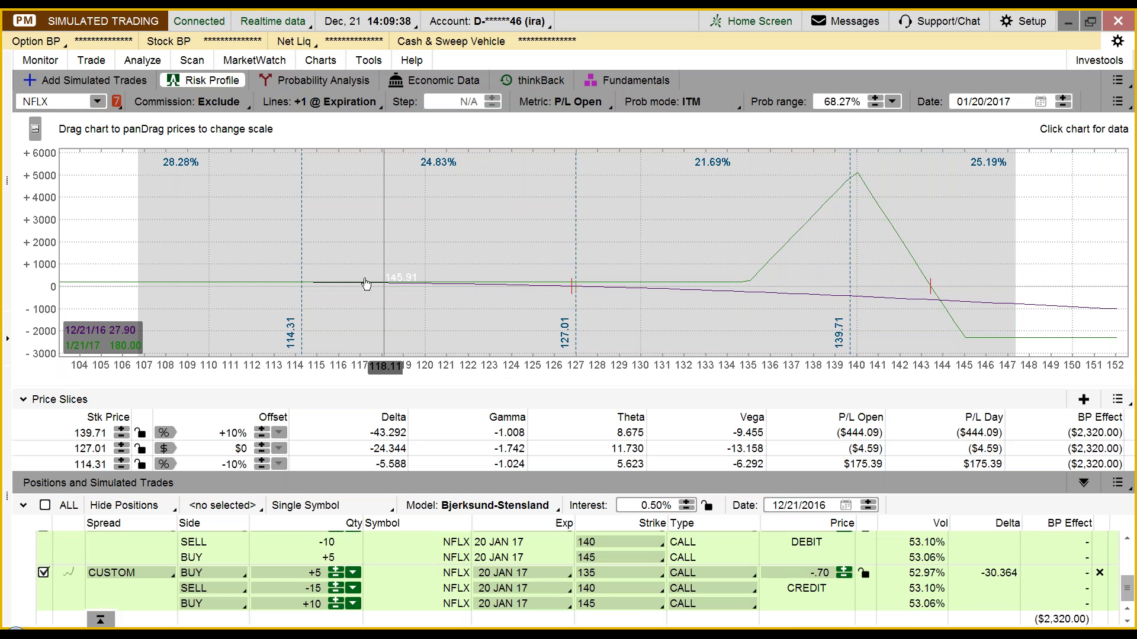
Step: Add a simulated +5/-15/+10 126/125/124 put butterfly from the 125 put for a .42 credit
left_click(119, 80)
right_click(692, 259)
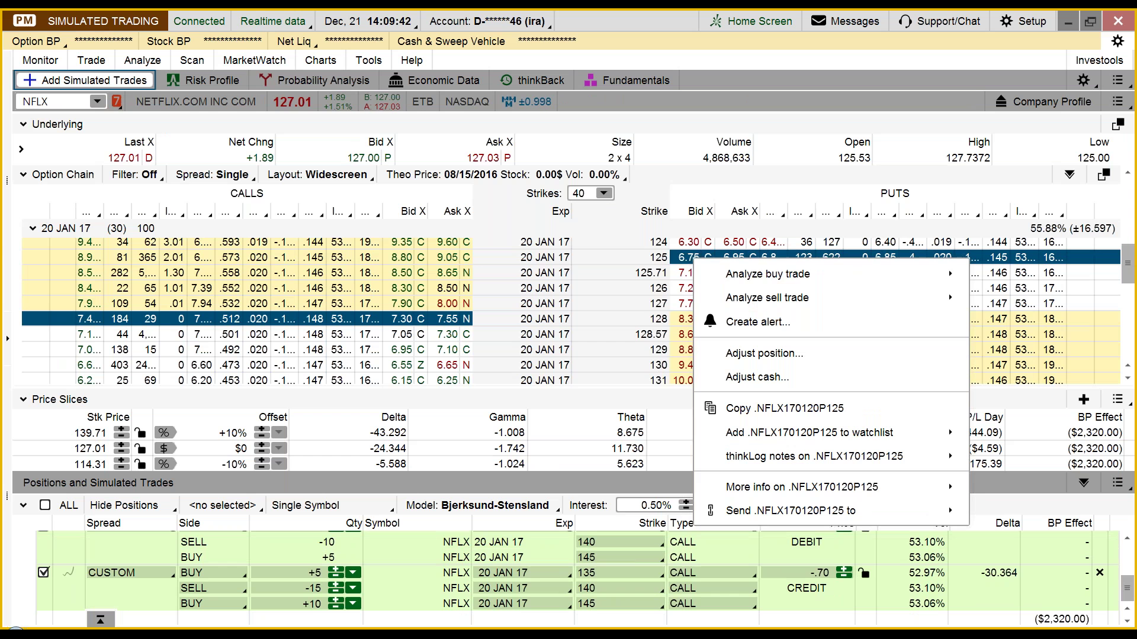
mouse_move(837, 277)
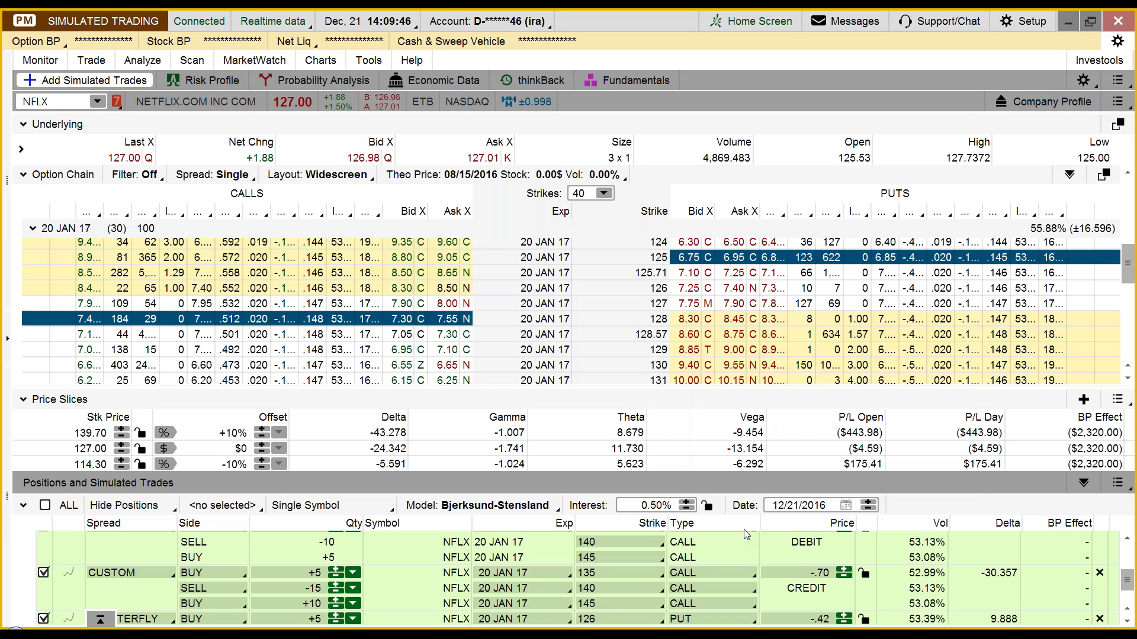
scroll(525, 574, "down", 1)
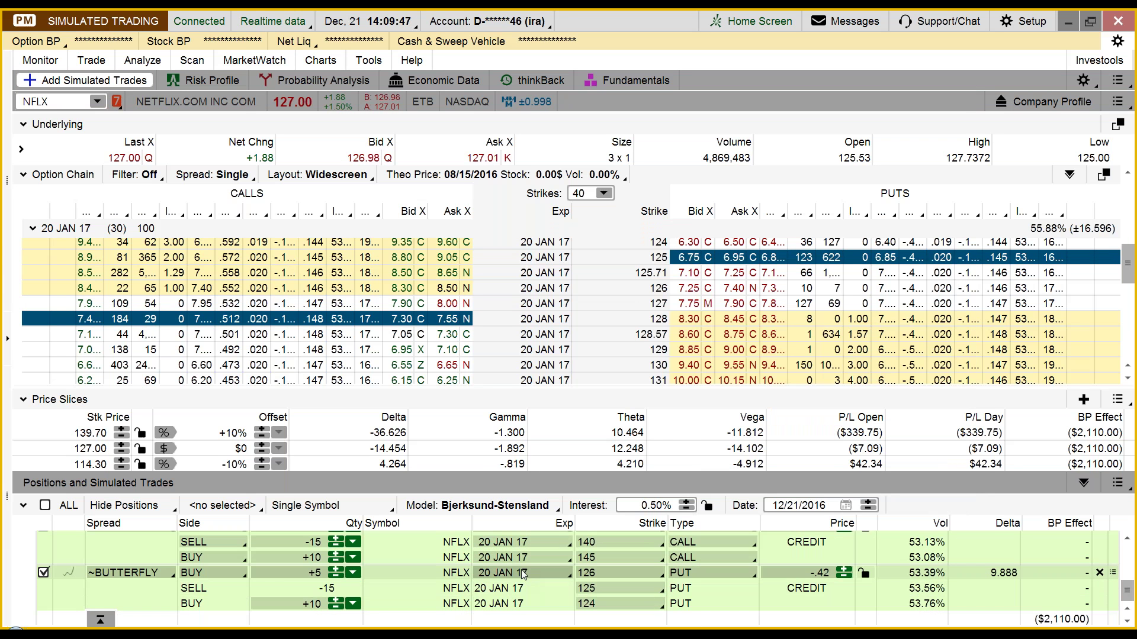
scroll(249, 308, "down", 1)
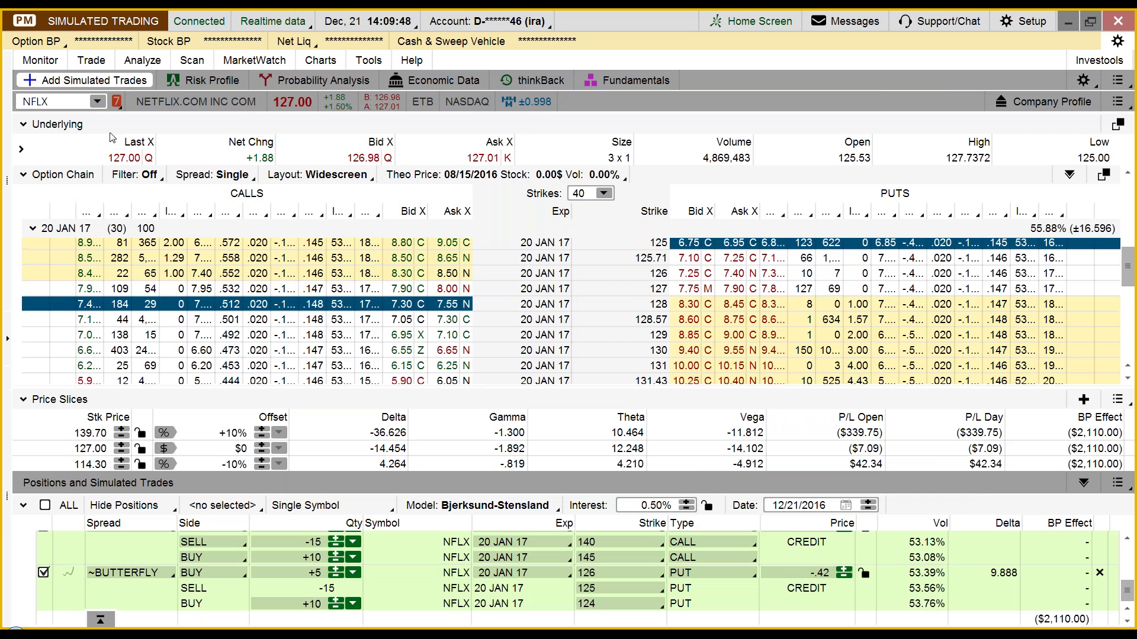
Step: Back on the risk profile, set the three put legs' strikes to 120, 115 and 110
left_click(187, 83)
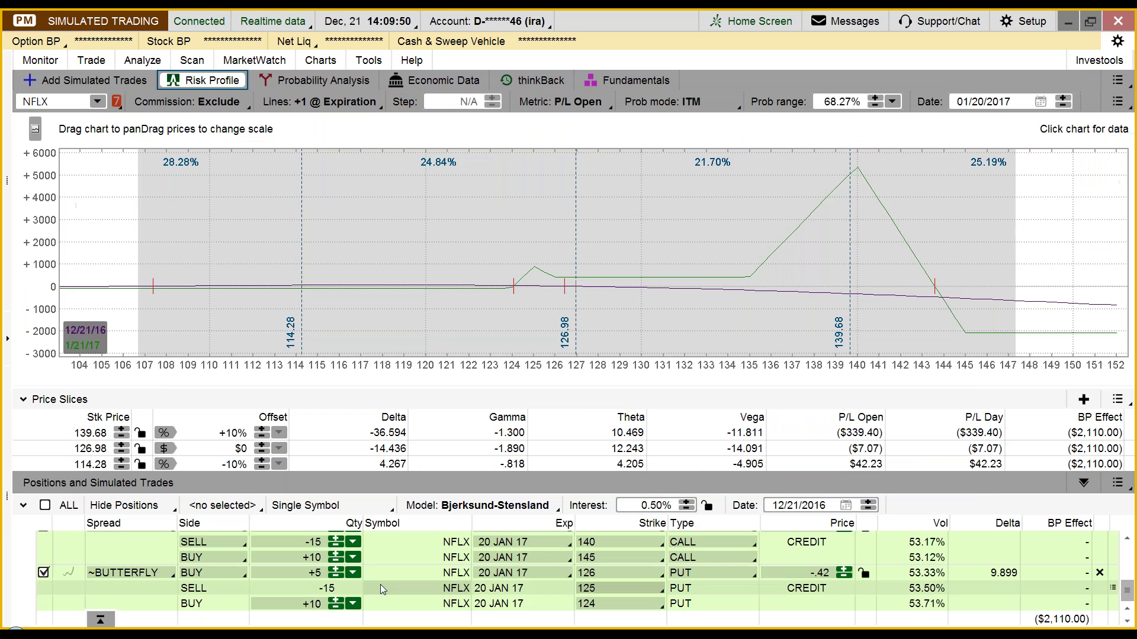
left_click(635, 574)
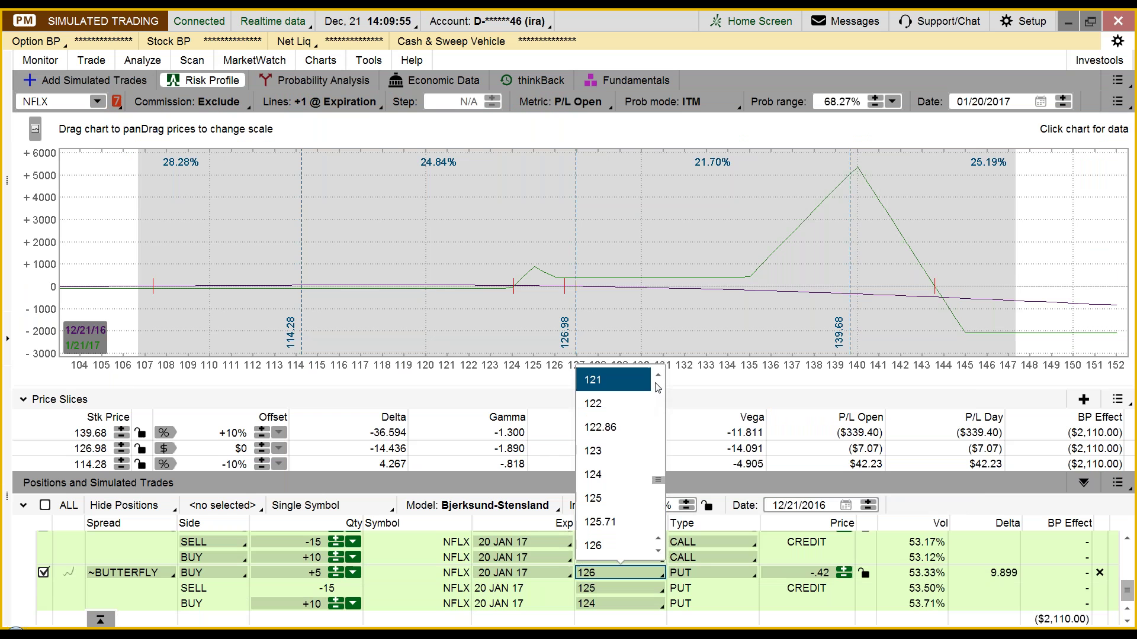
scroll(657, 388, "up", 2)
left_click(628, 520)
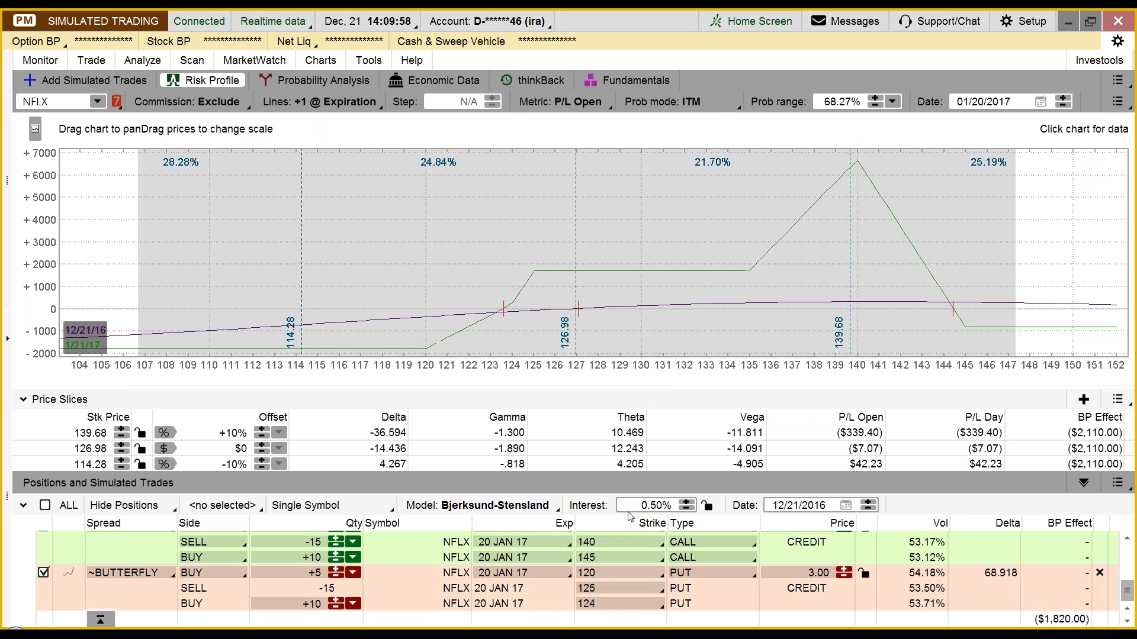
left_click(630, 587)
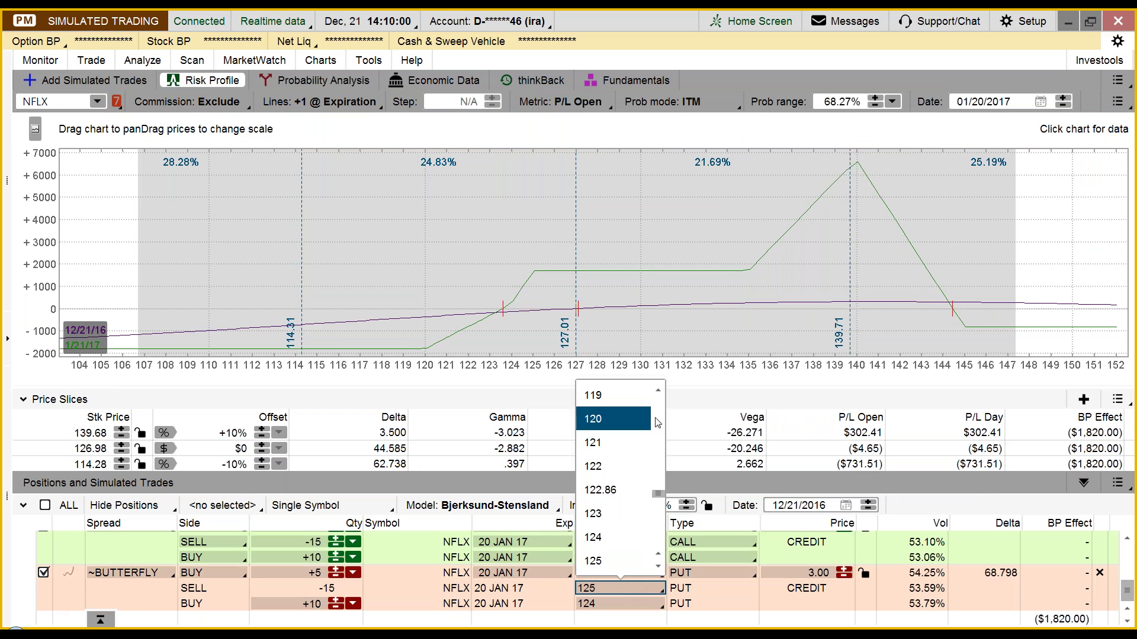
scroll(662, 411, "up", 2)
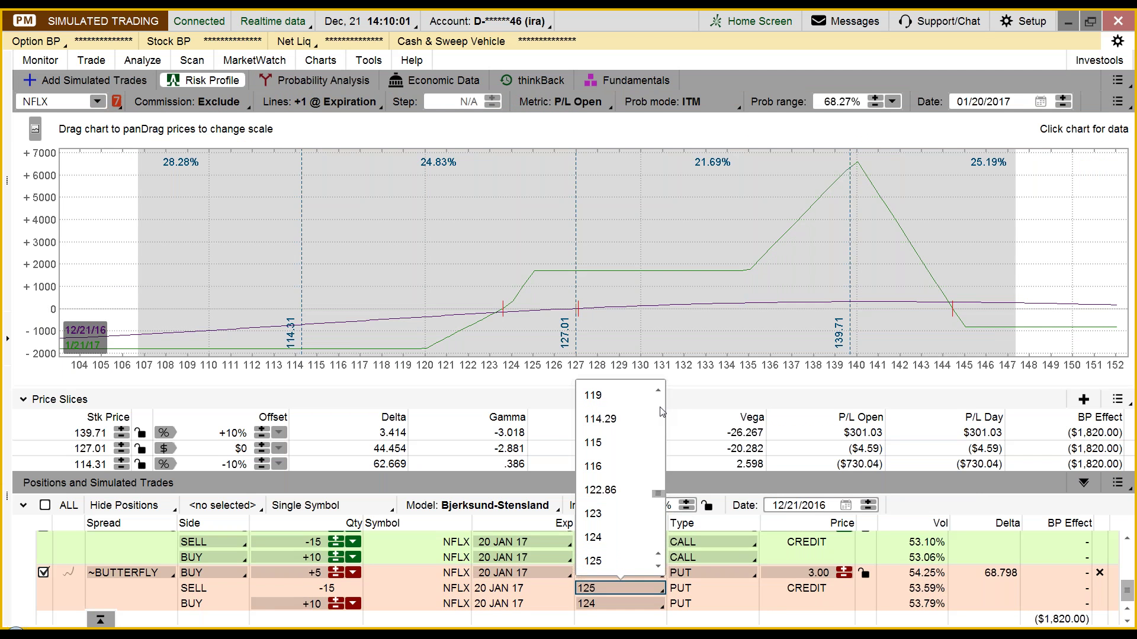
left_click(637, 438)
left_click(637, 608)
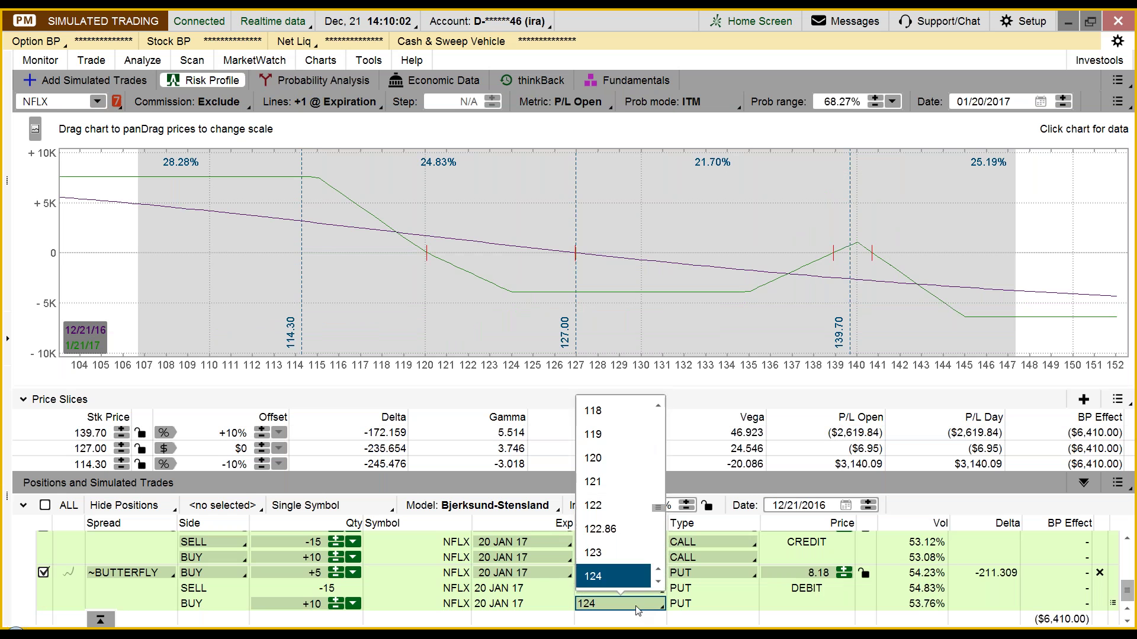
scroll(661, 430, "up", 2)
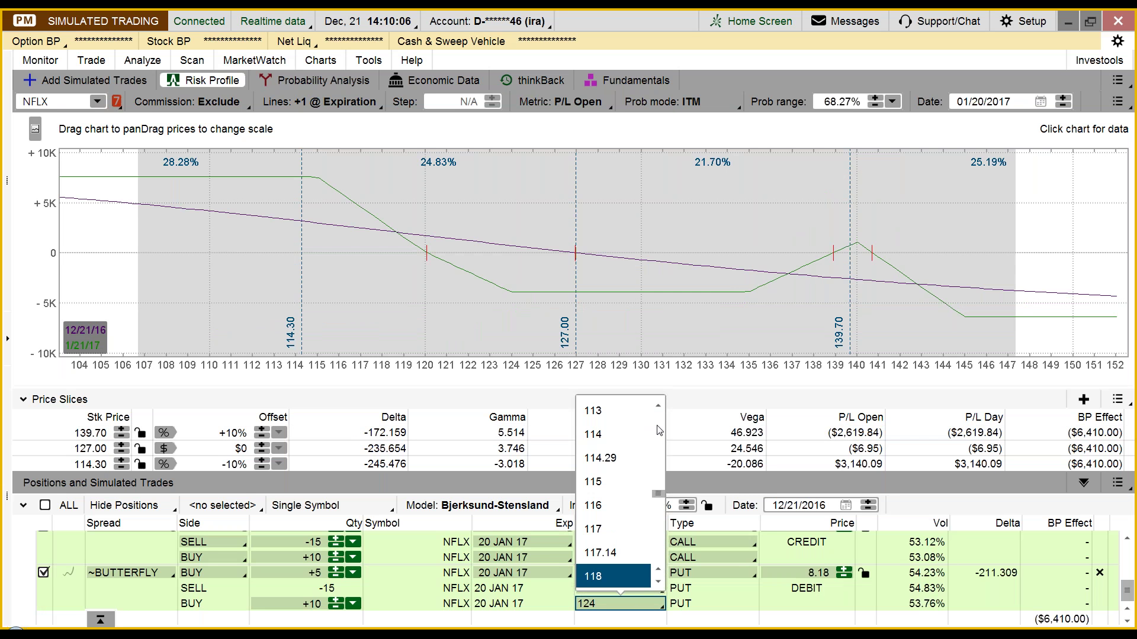
scroll(660, 431, "up", 2)
left_click(626, 477)
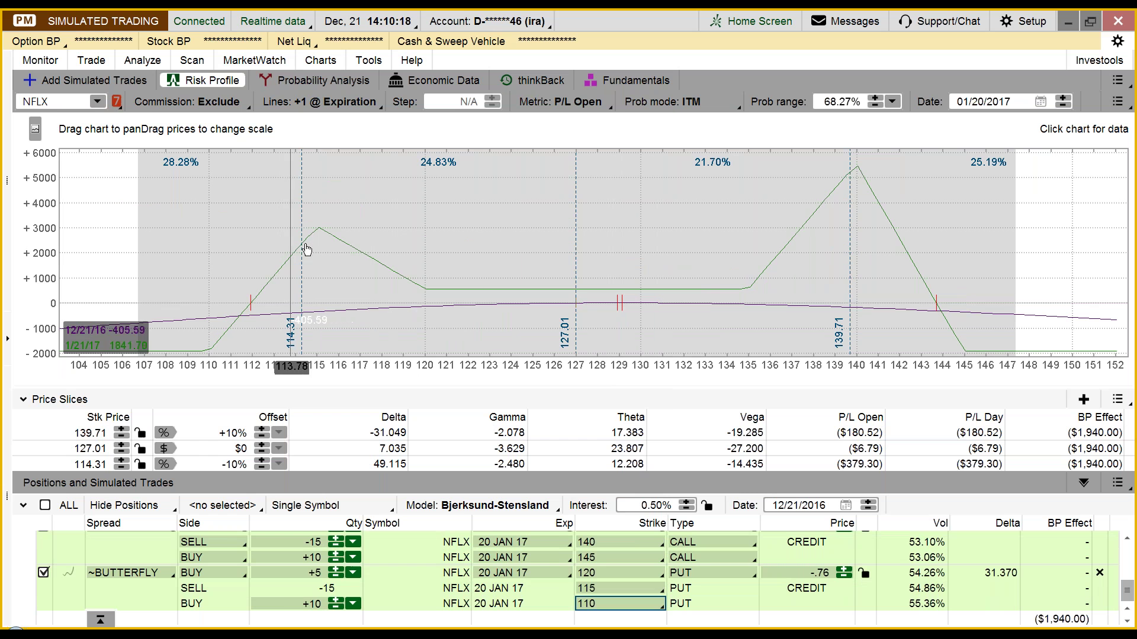
Step: Lower the put legs to the 115, 110 and 105 strikes
left_click(640, 573)
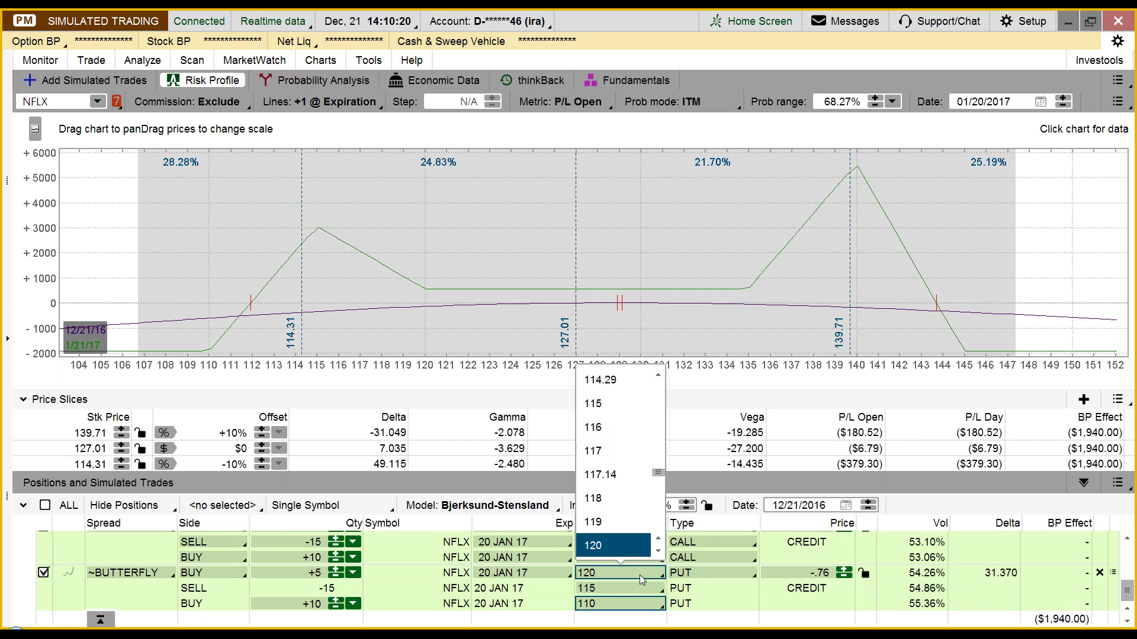
left_click(632, 403)
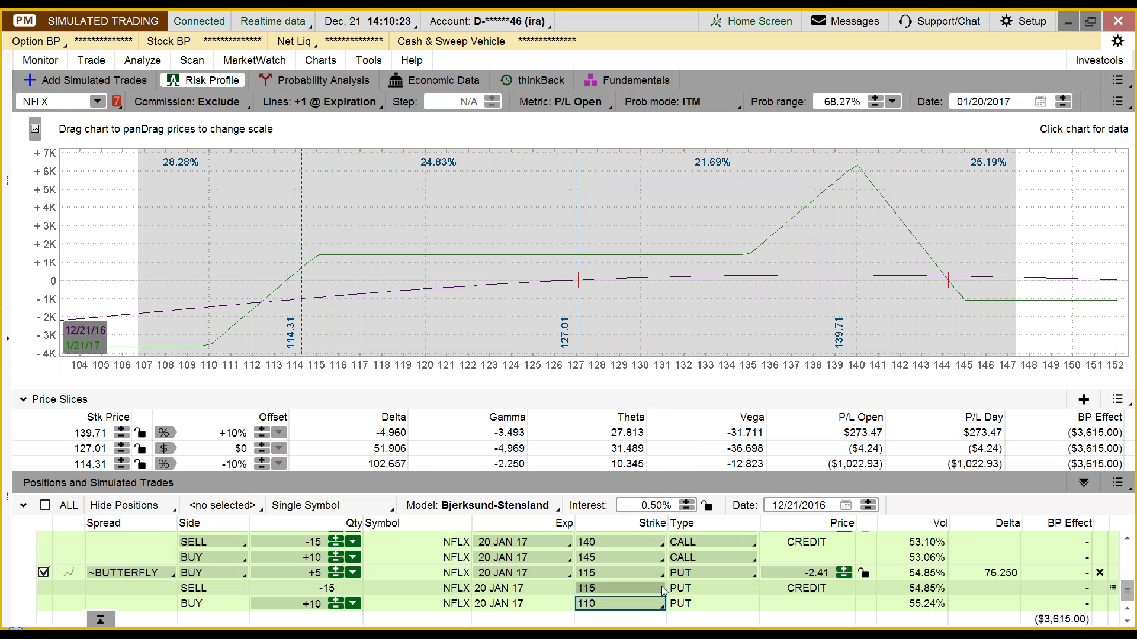
left_click(662, 587)
left_click(631, 392)
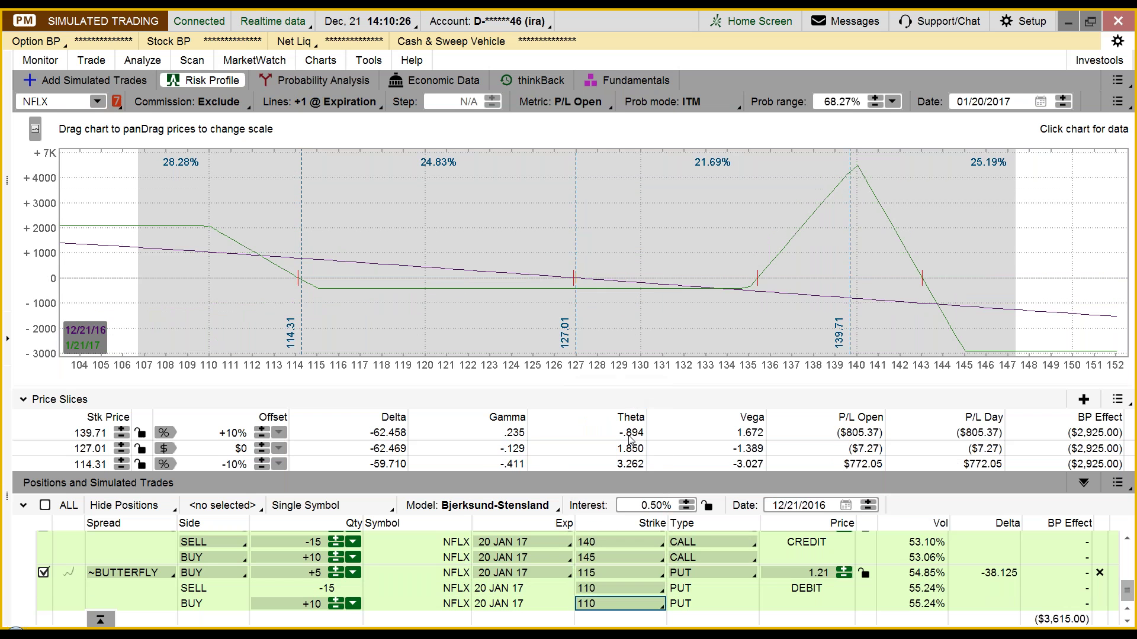
left_click(639, 604)
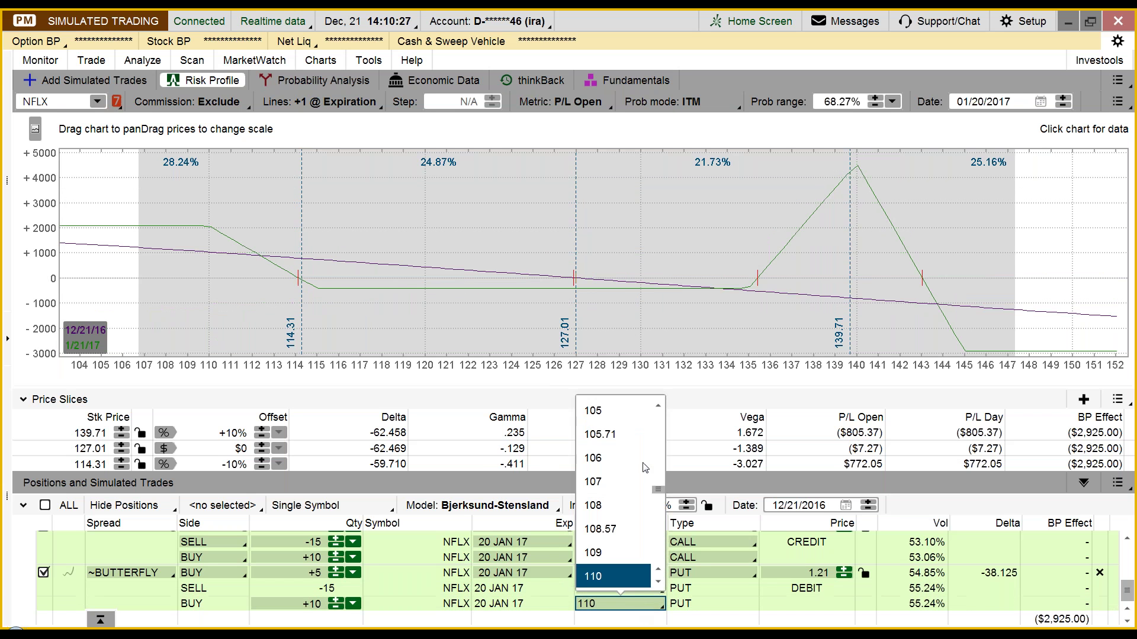
left_click(631, 413)
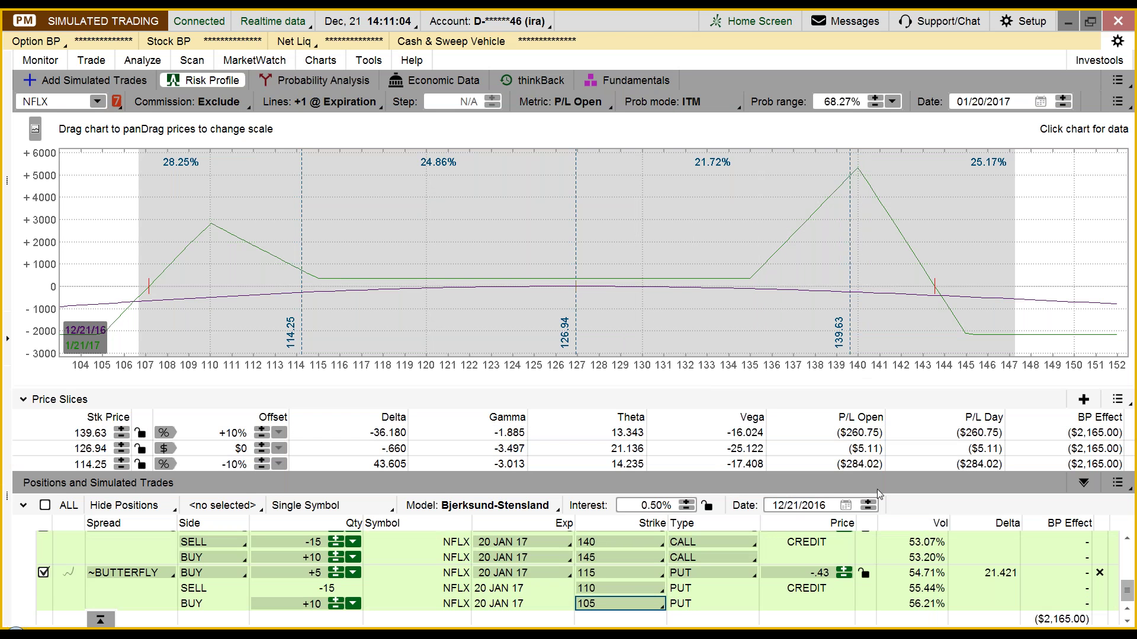
left_click(646, 573)
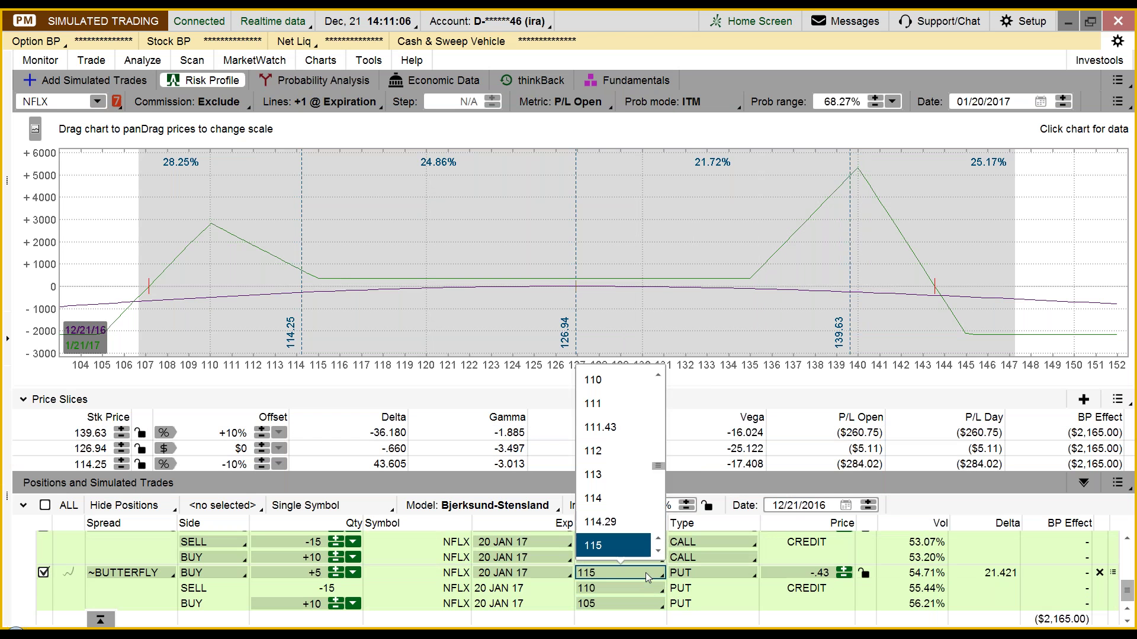
left_click(628, 501)
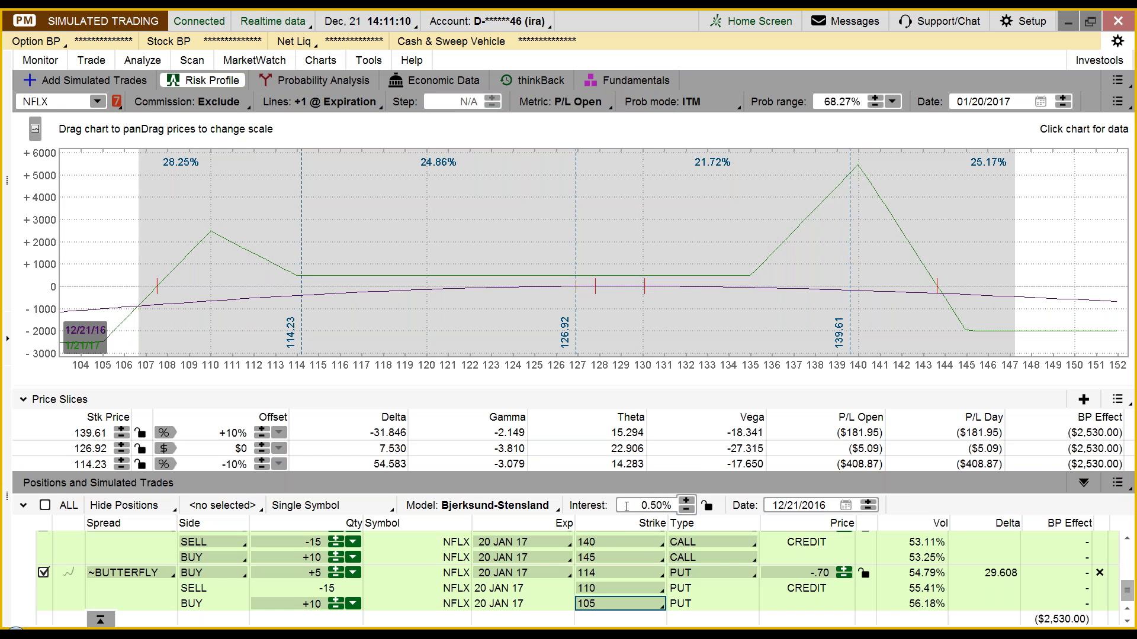
left_click(638, 571)
left_click(659, 551)
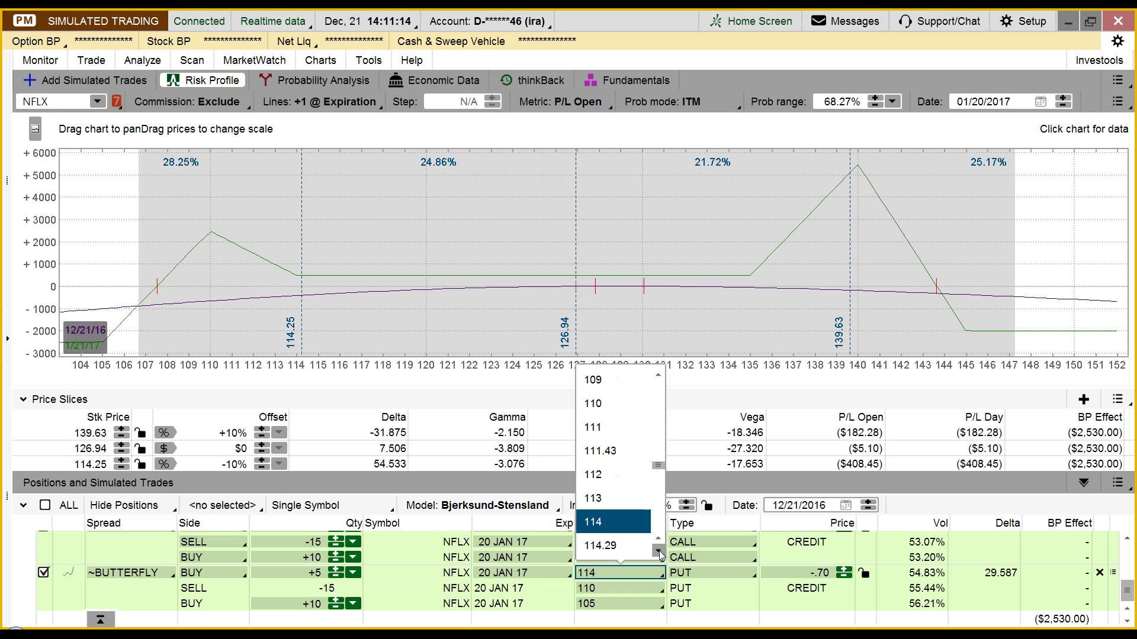
left_click(658, 551)
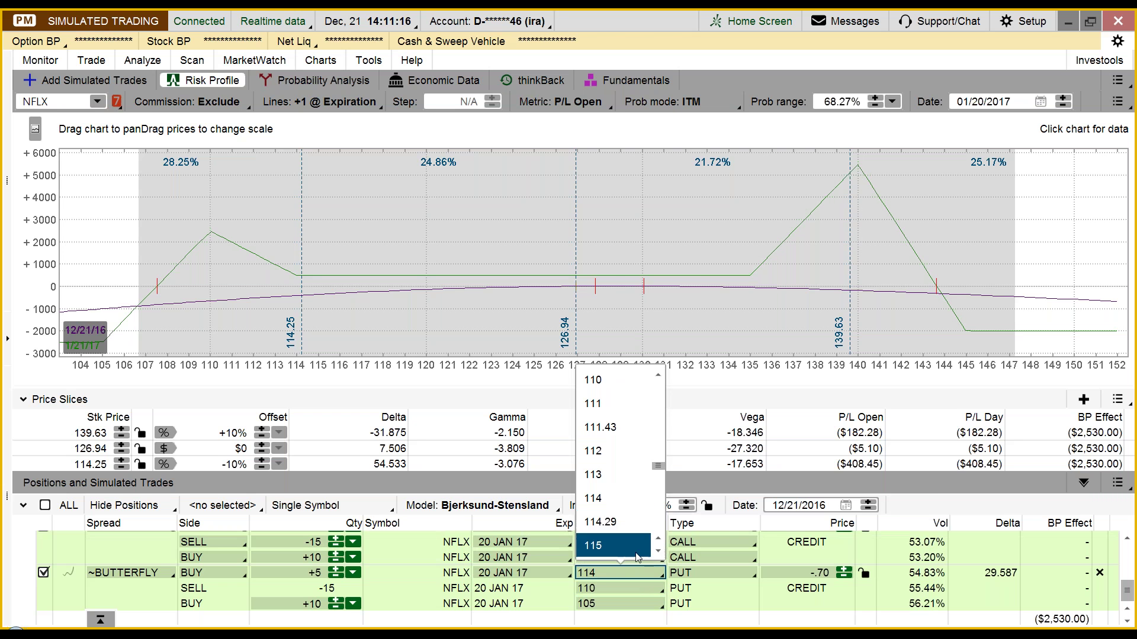
left_click(645, 554)
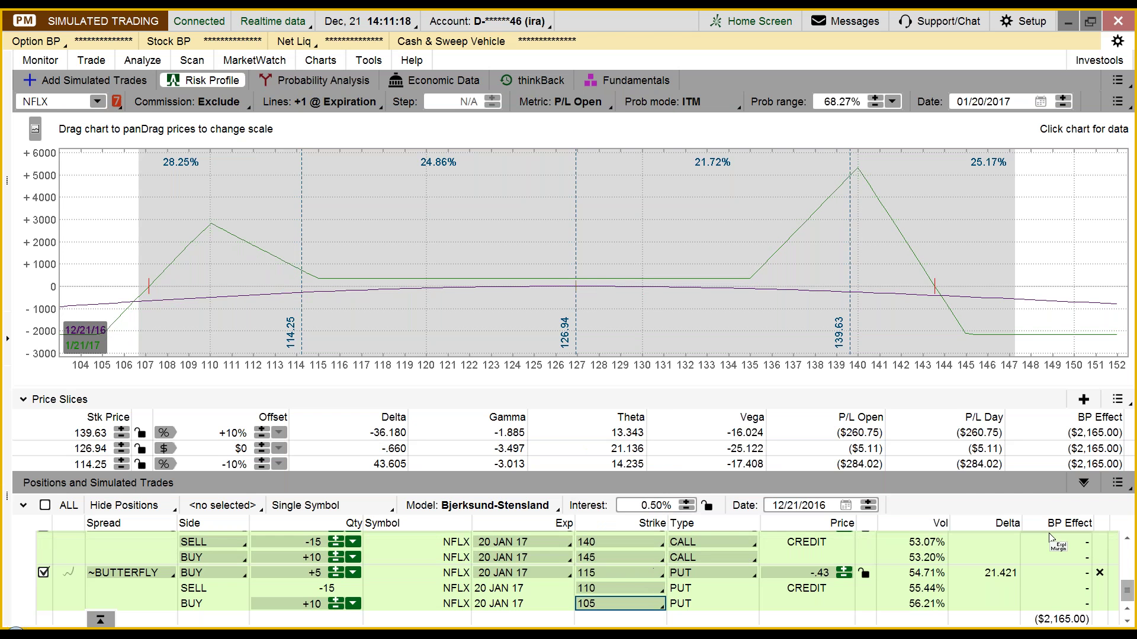
left_click(1127, 541)
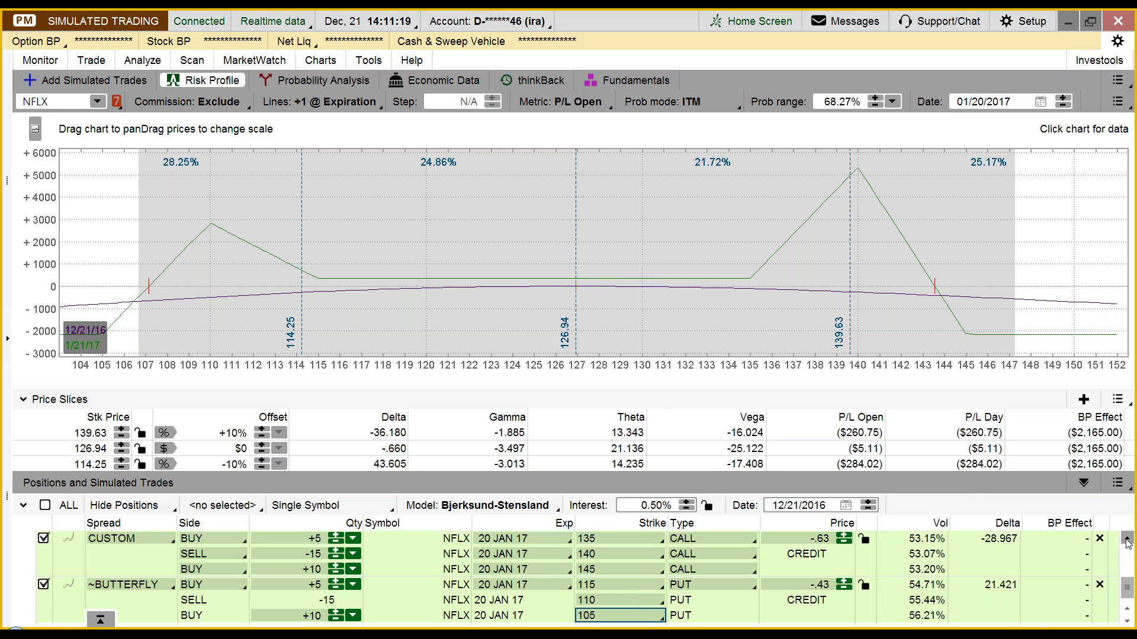
left_click(591, 551)
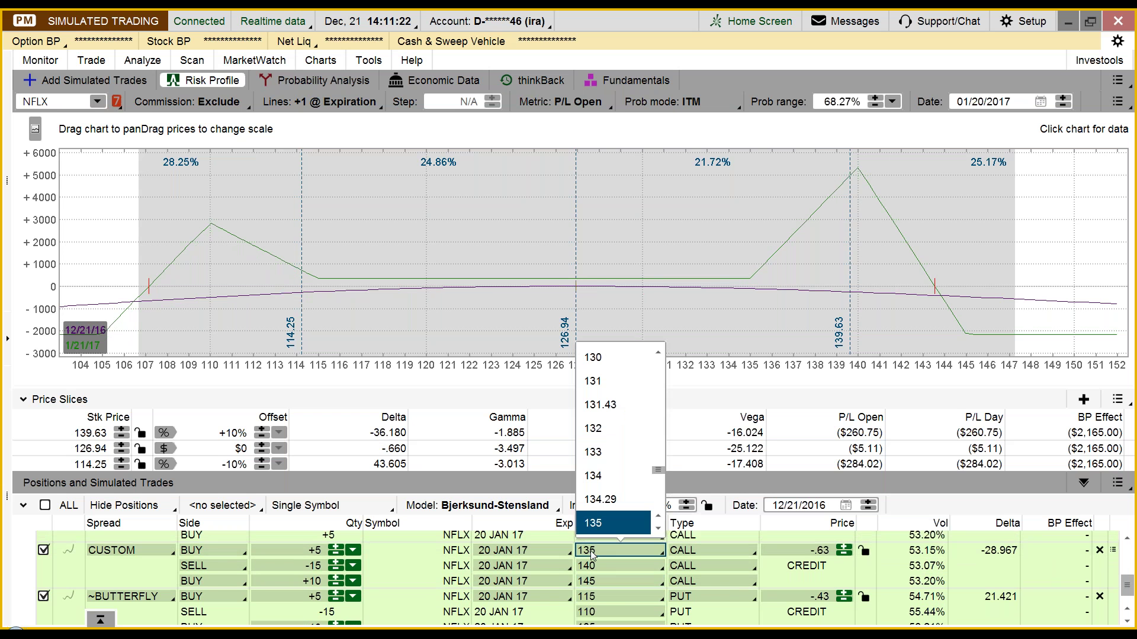
left_click(598, 477)
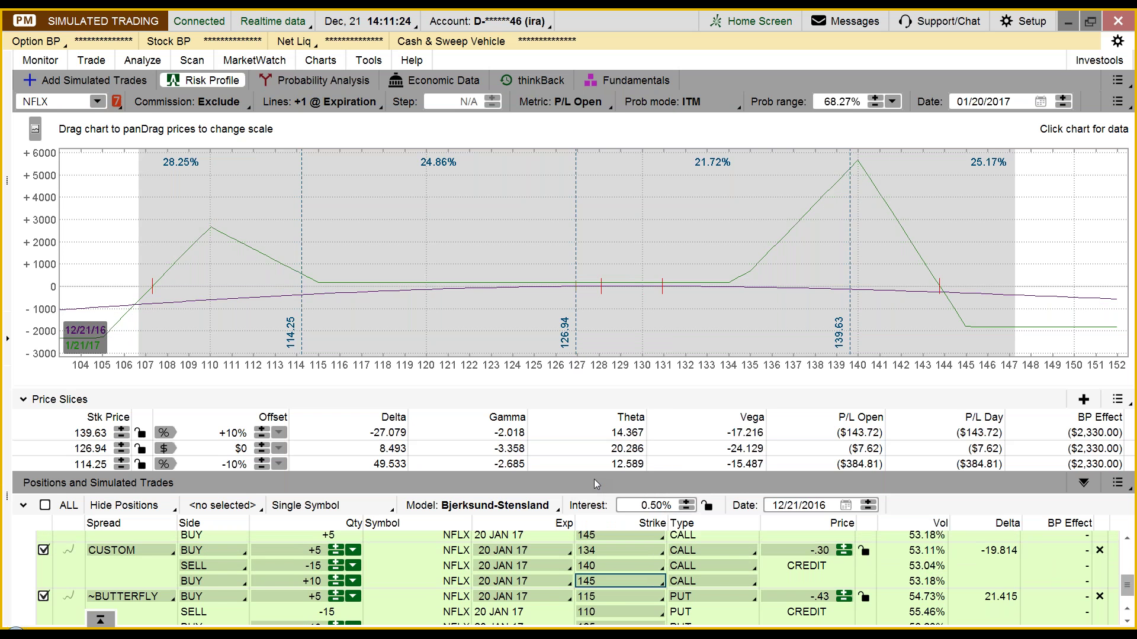
left_click(609, 549)
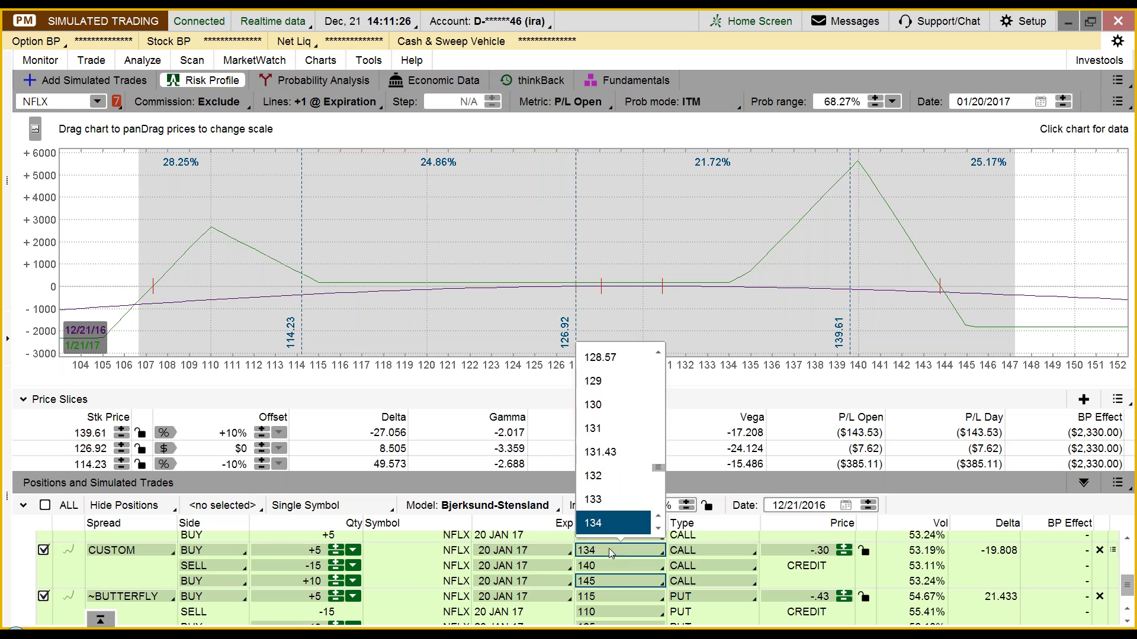
left_click(607, 500)
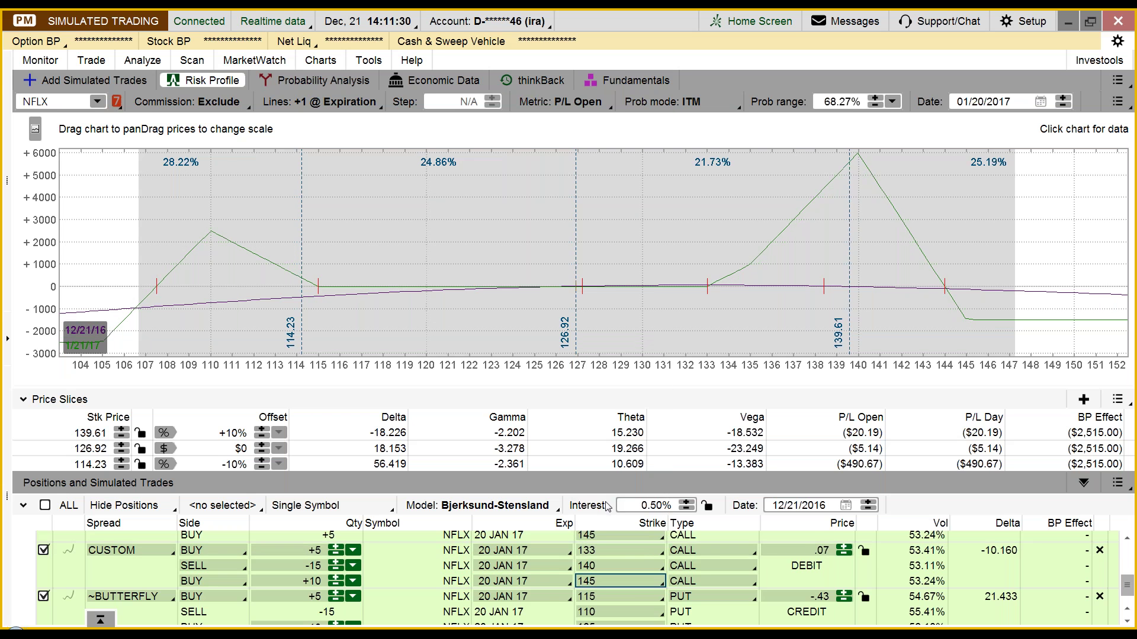
scroll(374, 549, "up", 2)
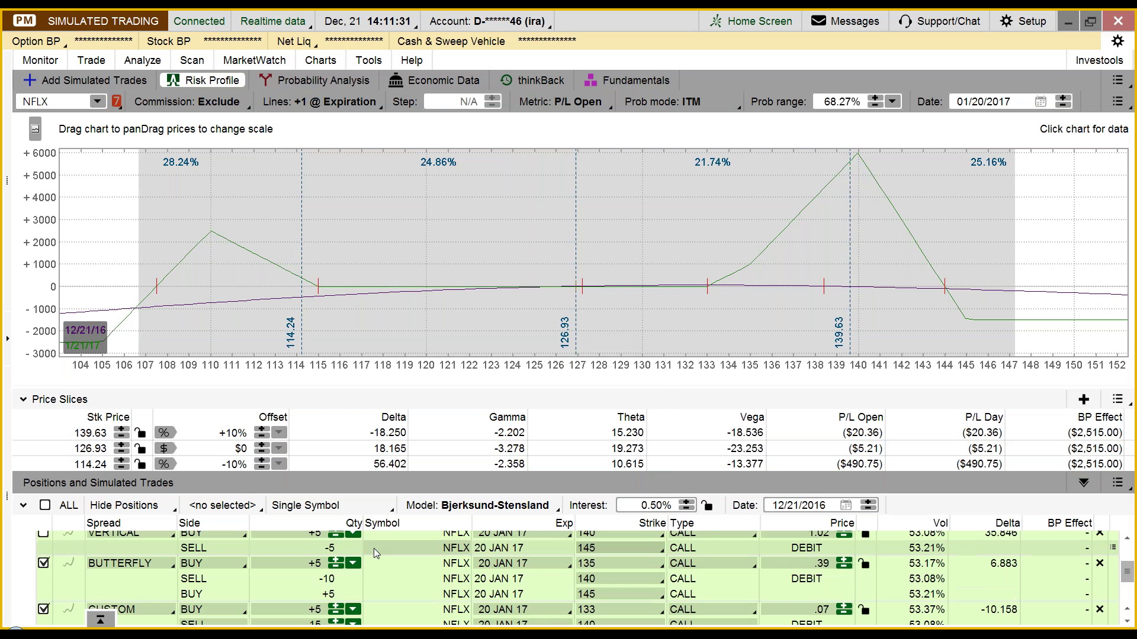
scroll(374, 549, "up", 3)
scroll(407, 543, "down", 6)
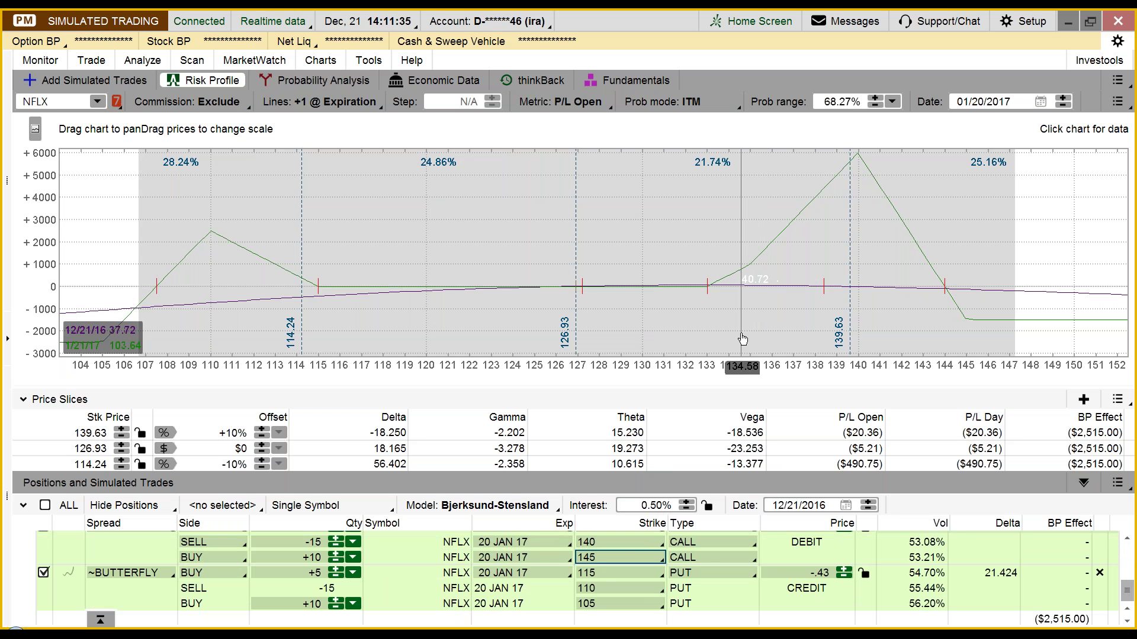
left_click(1127, 540)
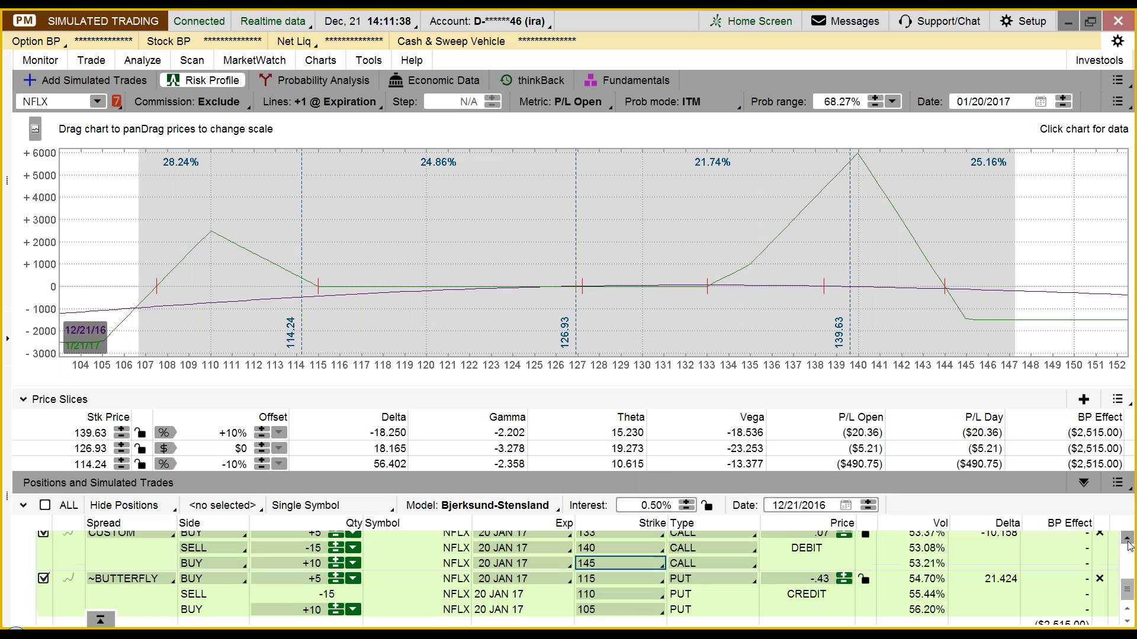
left_click(1127, 540)
left_click(1127, 539)
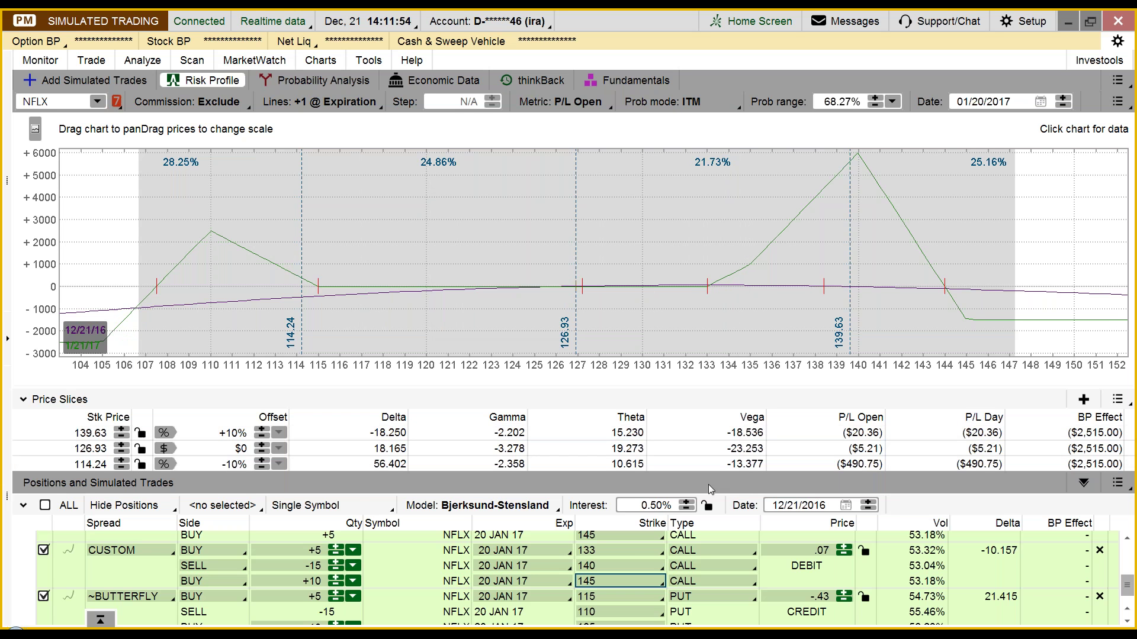
left_click(661, 552)
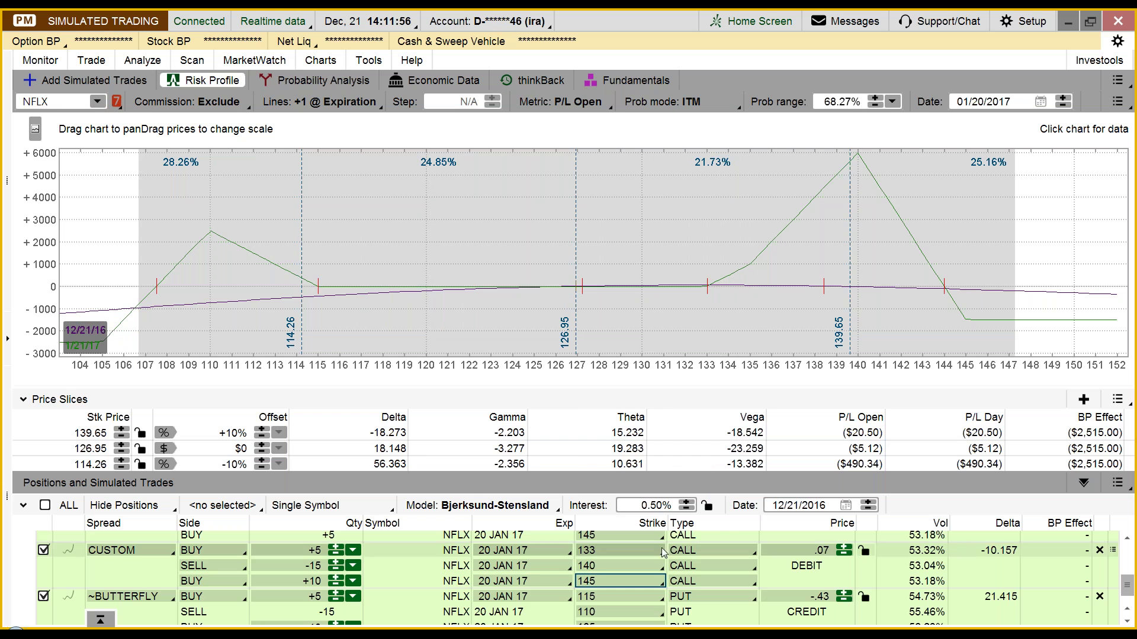
left_click(659, 529)
left_click(659, 529)
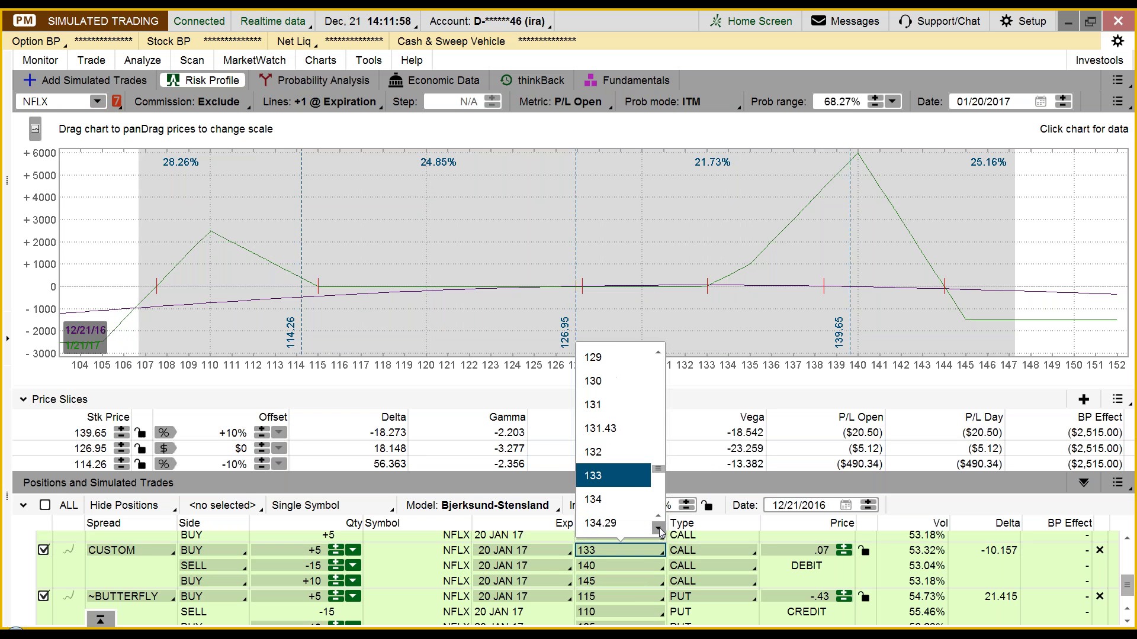
left_click(657, 528)
left_click(639, 527)
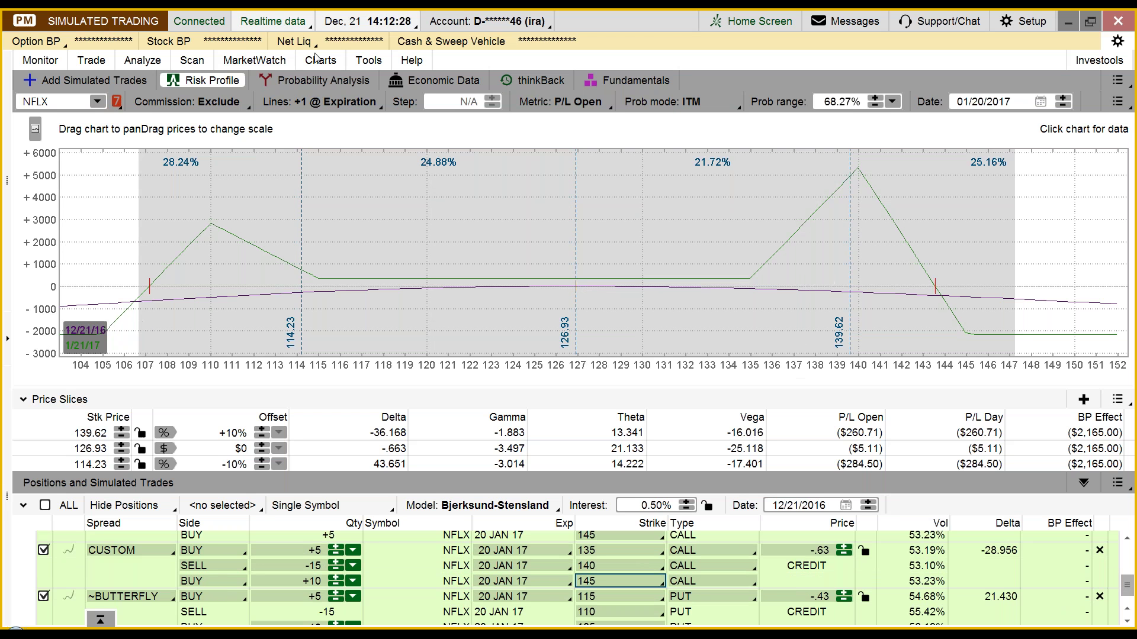
Step: On the Charts page, load the Markets Overview (9) grid layout
mouse_move(329, 61)
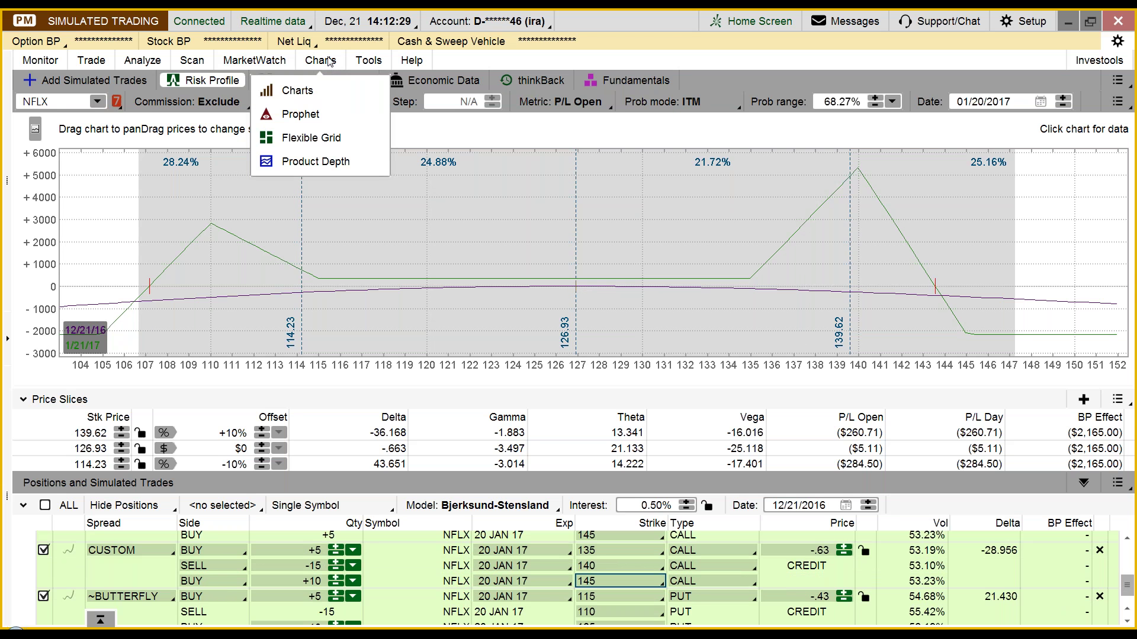
left_click(329, 61)
left_click(1069, 80)
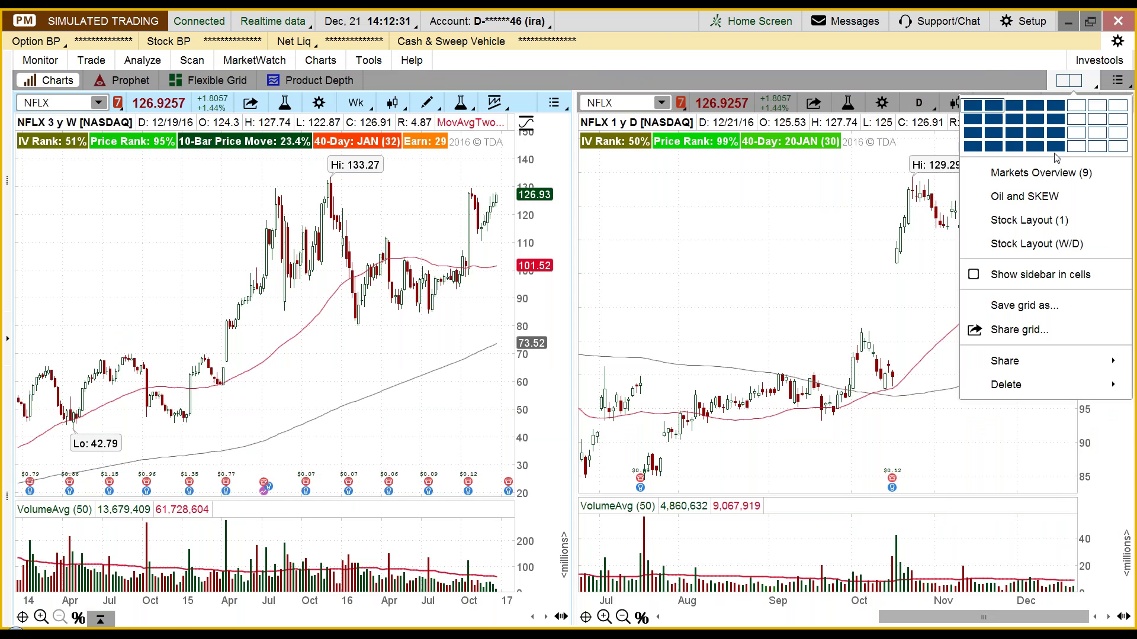
left_click(1052, 173)
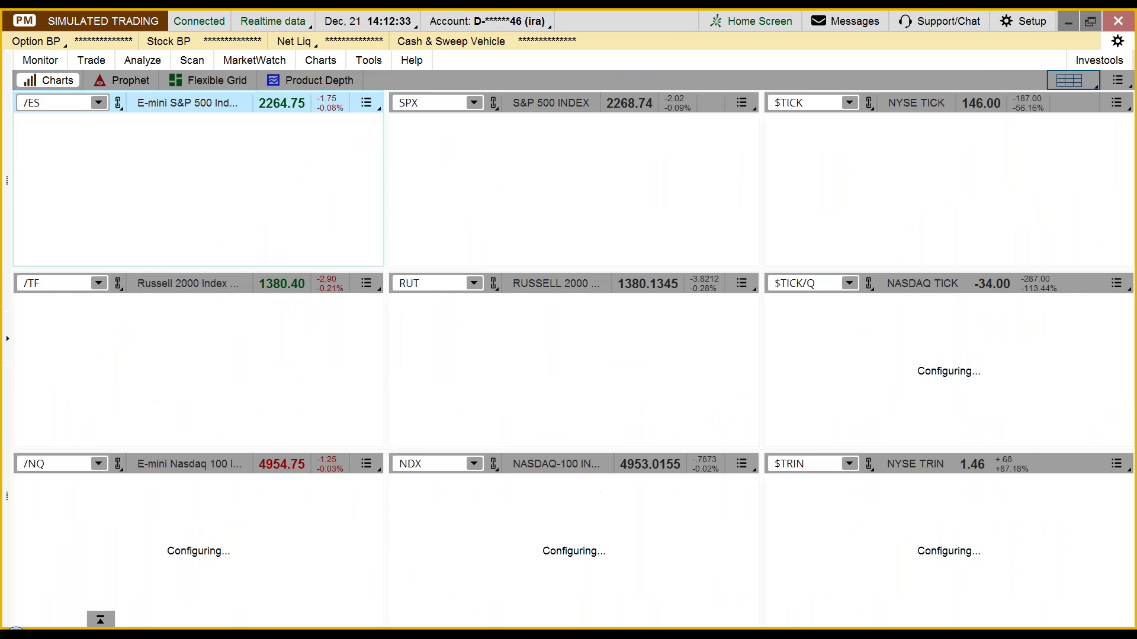